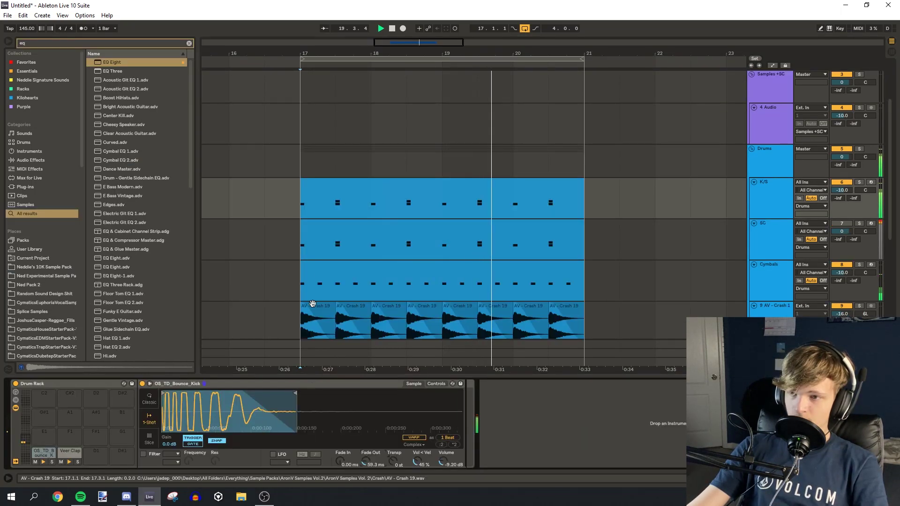
Scroll the arrangement up to bring the Synths group and Serum bass track at bar 17 into view.
{"action": "scroll", "coordinate": [305, 207], "scroll_direction": "up", "scroll_amount": 3}
Show Serum on the bass track and enable another effect in its FX chain.
{"action": "left_click", "coordinate": [307, 138]}
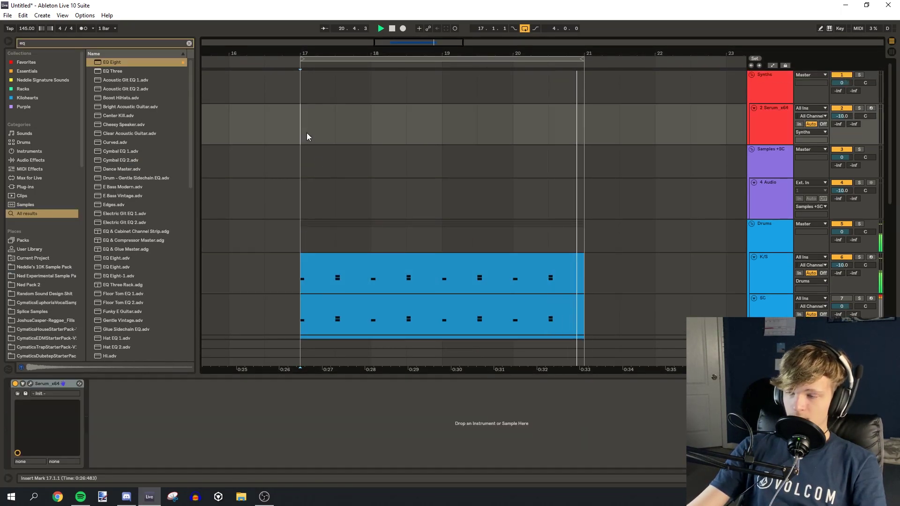
{"action": "key", "text": "space"}
{"action": "scroll", "coordinate": [302, 134], "scroll_direction": "up", "scroll_amount": 1}
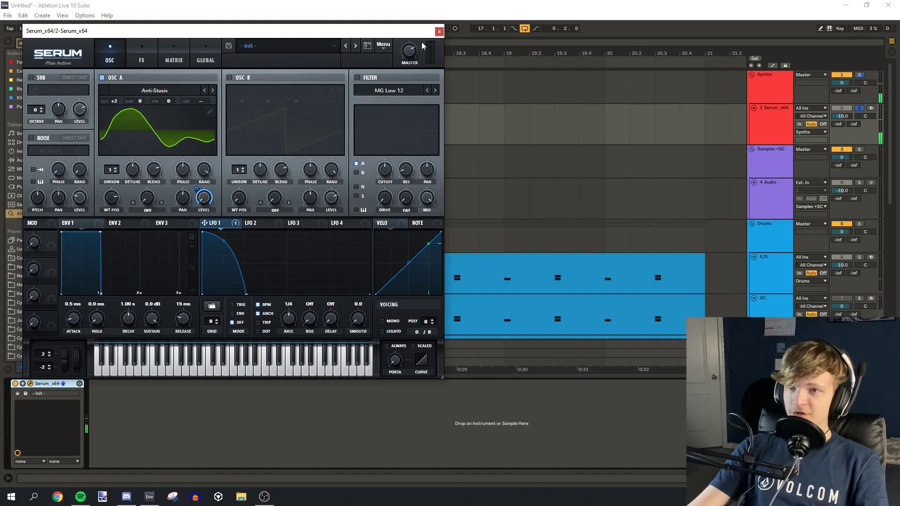
{"action": "left_click", "coordinate": [292, 22]}
{"action": "left_click", "coordinate": [35, 192]}
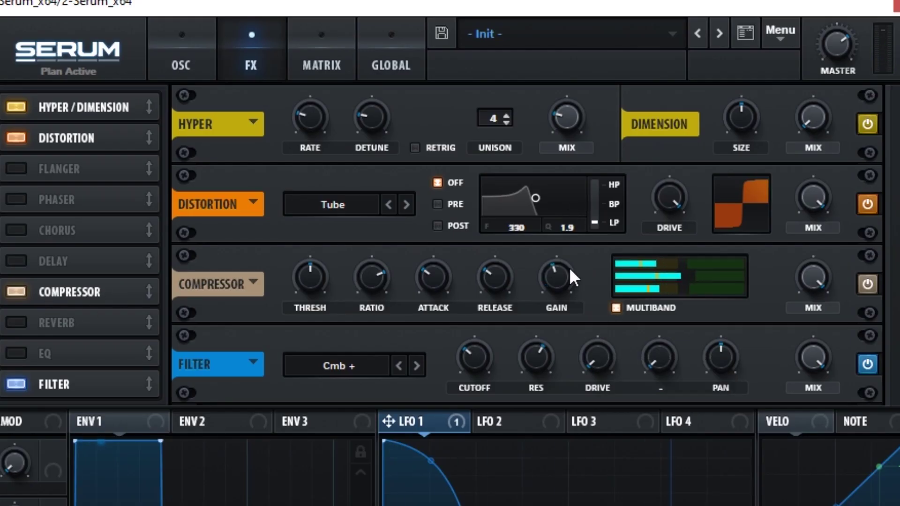
Set oscillator A's warp to FM (from B) and audition the bass clip near bar 17.
{"action": "left_click", "coordinate": [108, 51]}
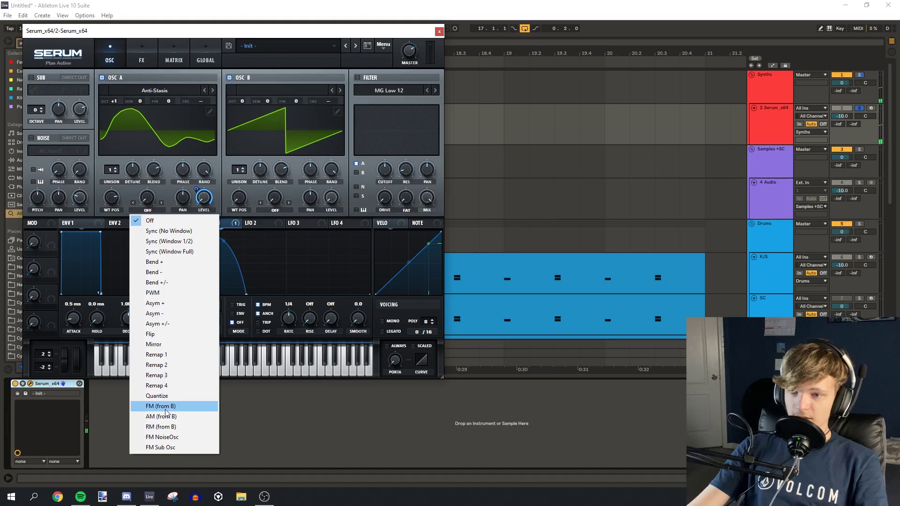
{"action": "left_click", "coordinate": [174, 406]}
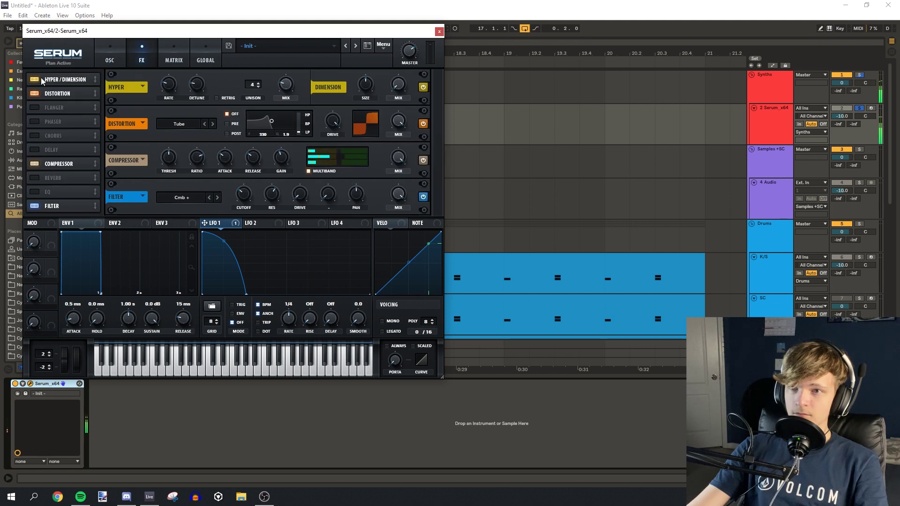
{"action": "left_click", "coordinate": [115, 59]}
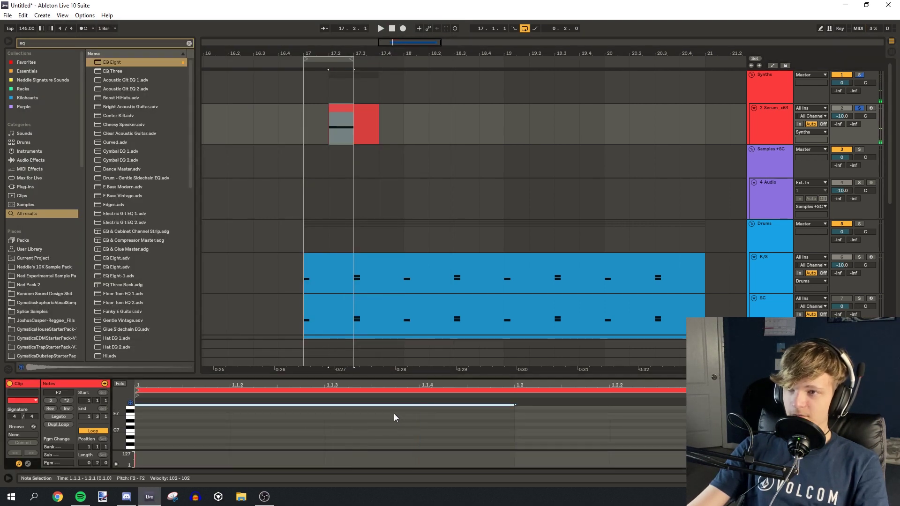
{"action": "left_click", "coordinate": [353, 429]}
{"action": "key", "text": "space"}
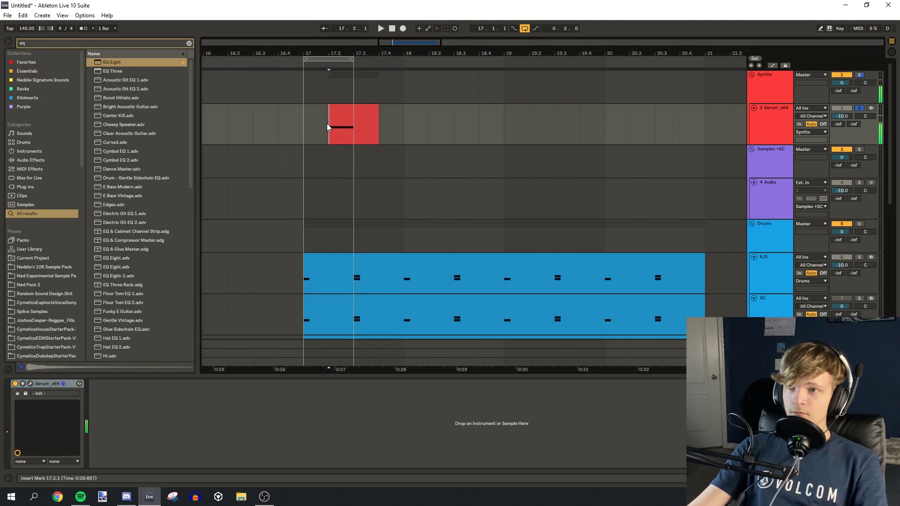
{"action": "scroll", "coordinate": [336, 125], "scroll_direction": "up", "scroll_amount": 2}
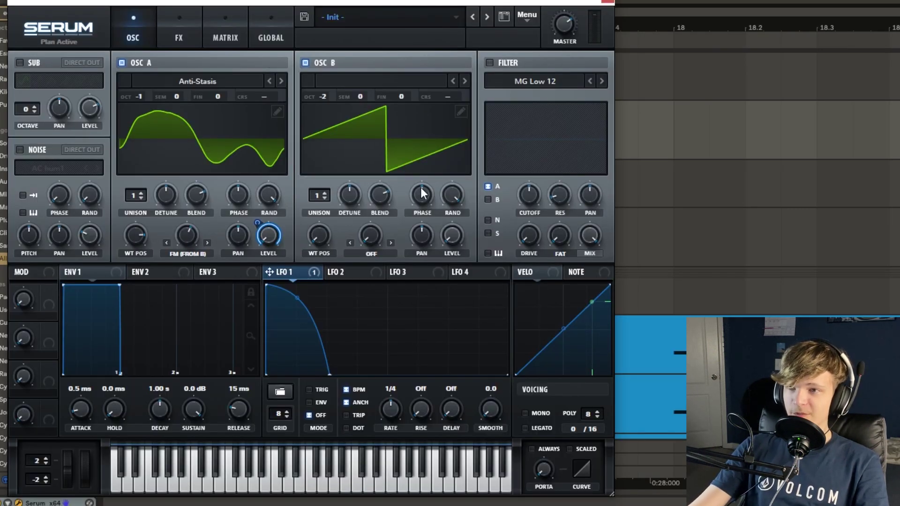
{"action": "left_click", "coordinate": [176, 39]}
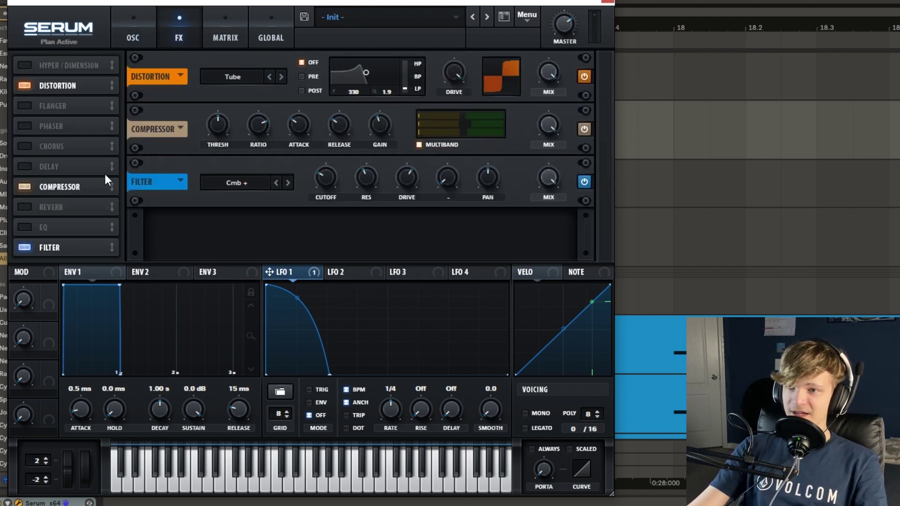
Close the Serum window and browse the audio effects to search for the bass devices.
{"action": "left_click", "coordinate": [607, 3]}
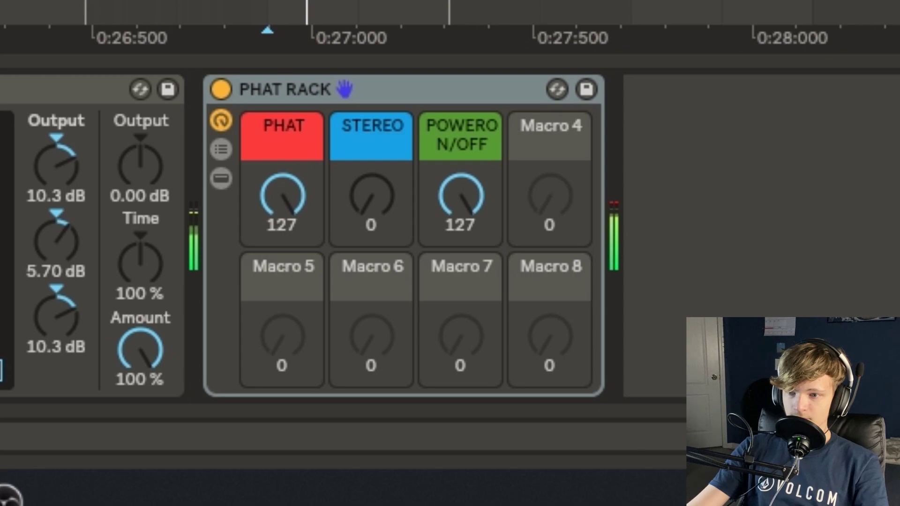
{"action": "key", "text": "Left"}
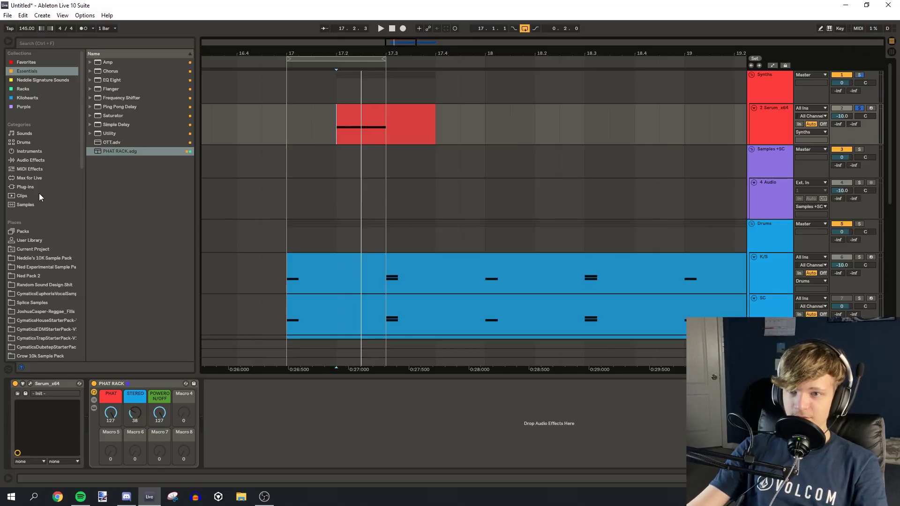
{"action": "left_click", "coordinate": [31, 160]}
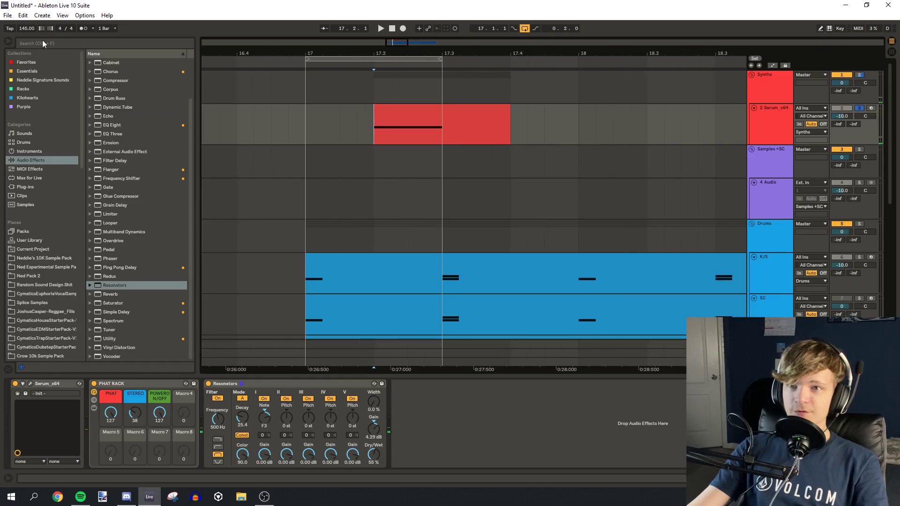
{"action": "left_click", "coordinate": [42, 42]}
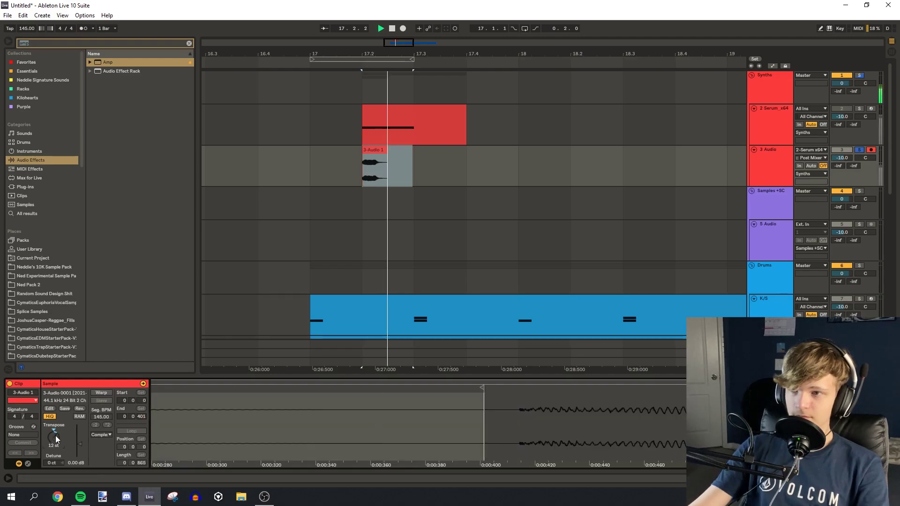
Load PHAT RACK from the Essentials collection onto the resampled bass audio track.
{"action": "left_click", "coordinate": [362, 175]}
{"action": "left_click", "coordinate": [36, 80]}
{"action": "left_click", "coordinate": [27, 71]}
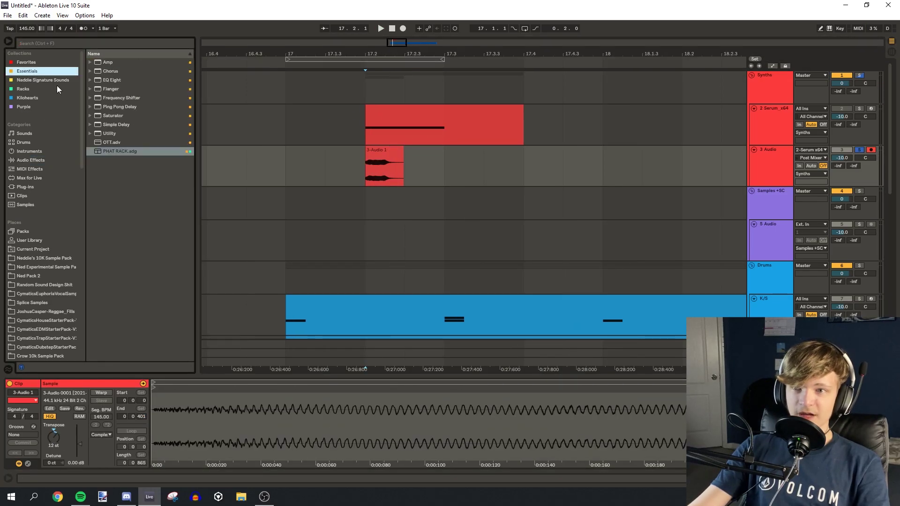
{"action": "double_click", "coordinate": [120, 150]}
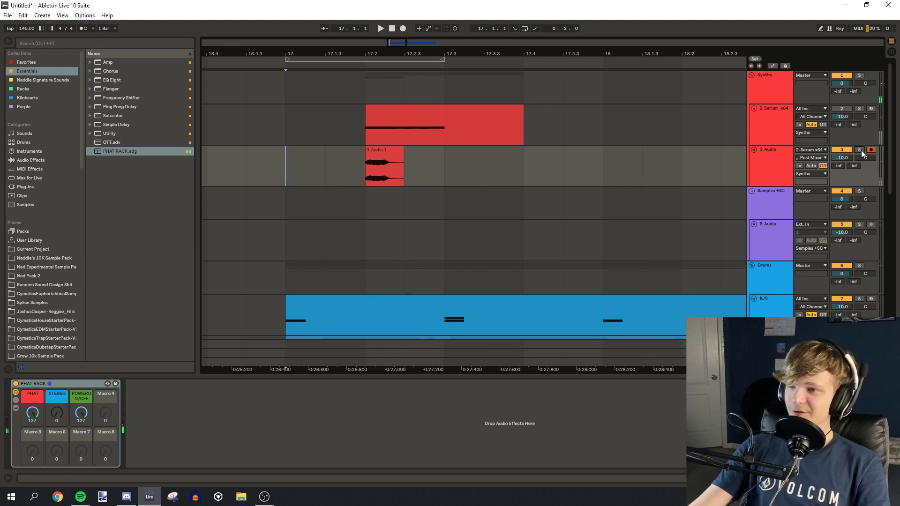
Insert a new MIDI track with Phase Plant and select two bars from bar 17.
{"action": "key", "text": "ctrl+shift+t"}
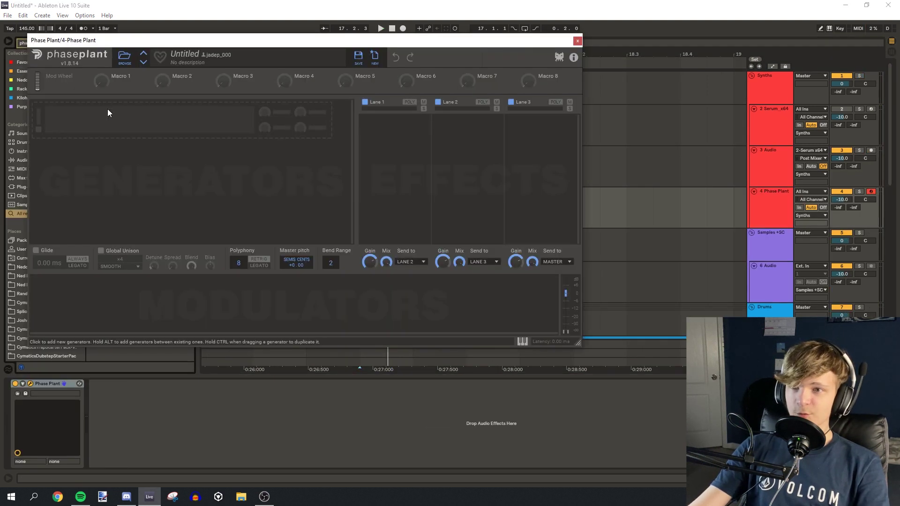
{"action": "left_click", "coordinate": [108, 109]}
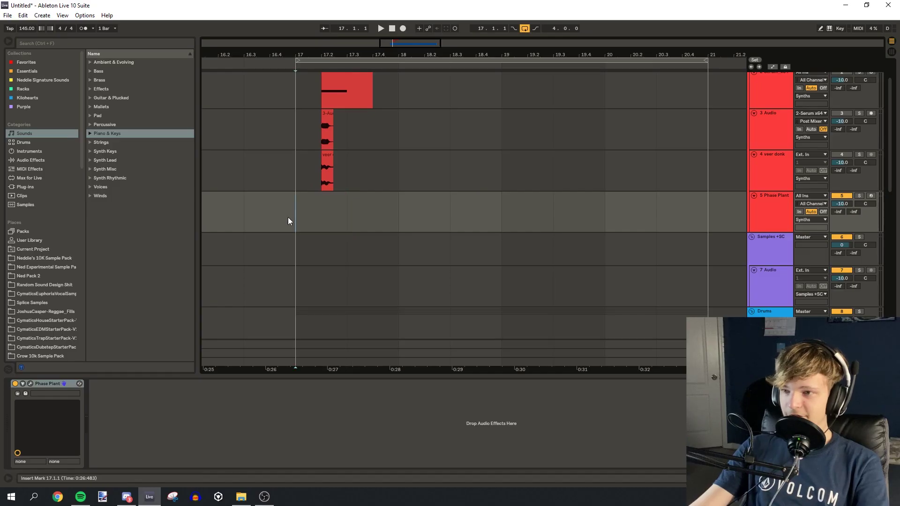
{"action": "left_click_drag", "start_coordinate": [288, 217], "coordinate": [435, 215]}
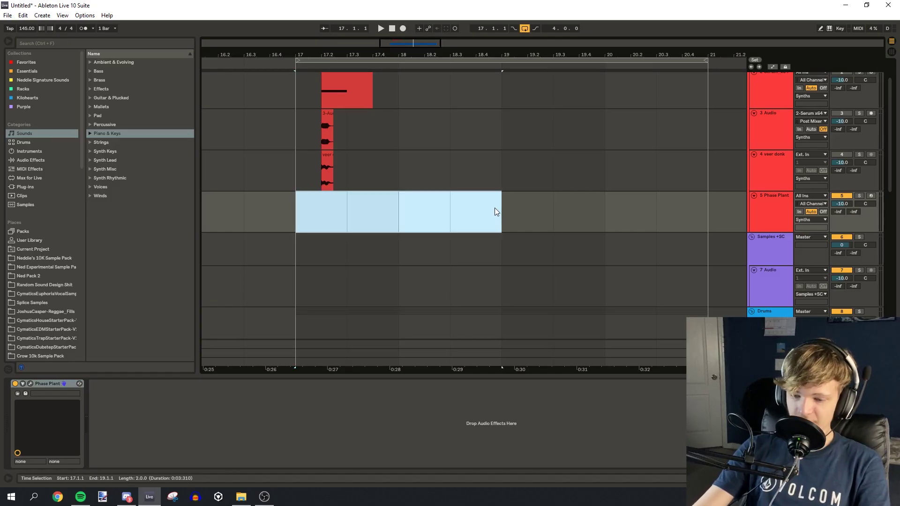
Create an empty MIDI clip at bar 17 on Phase Plant and loop the sample from its beginning.
{"action": "key", "text": "ctrl+shift+m"}
{"action": "left_click", "coordinate": [772, 205]}
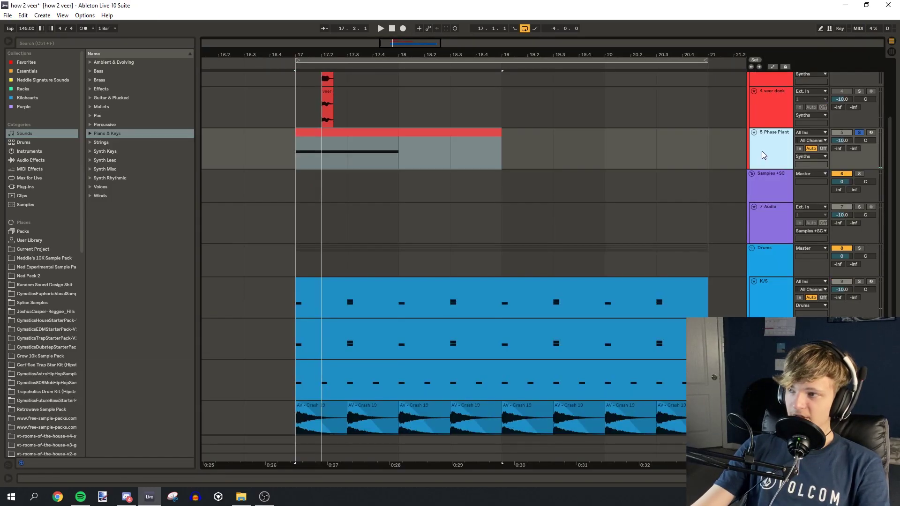
{"action": "double_click", "coordinate": [761, 153]}
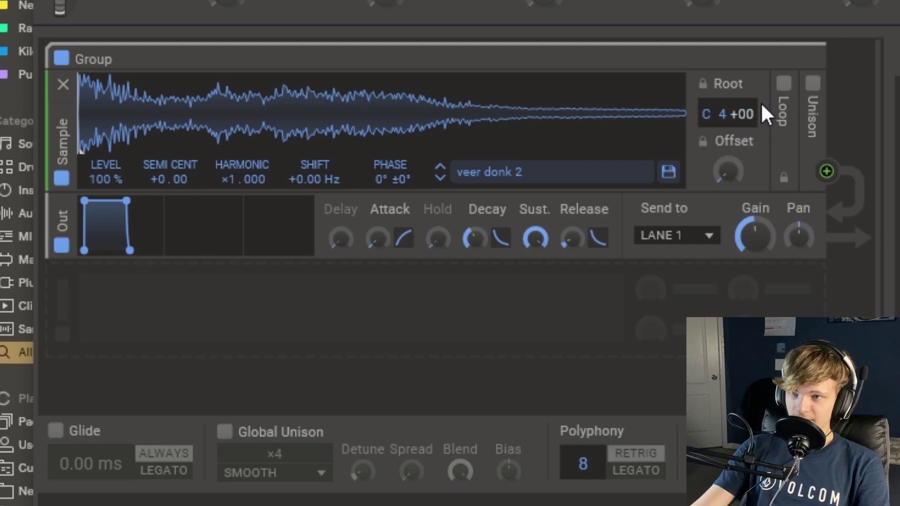
{"action": "left_click", "coordinate": [783, 84]}
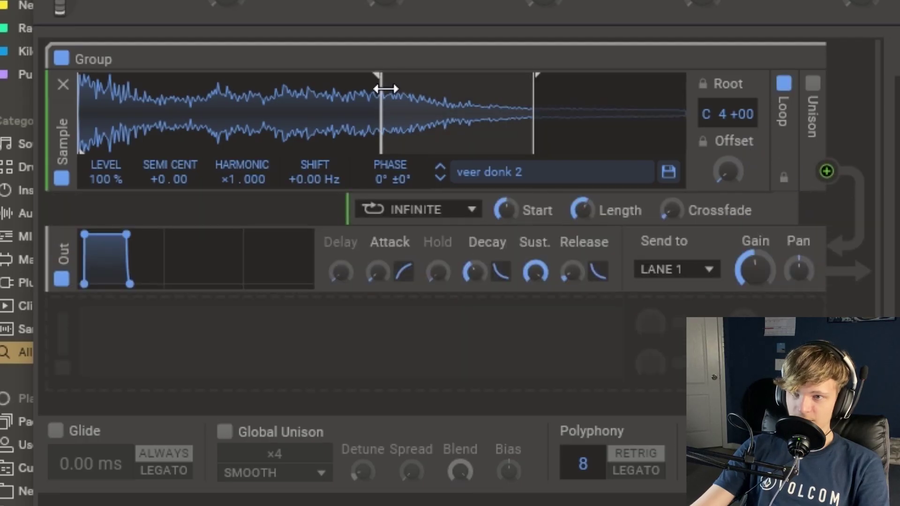
{"action": "left_click_drag", "start_coordinate": [386, 90], "coordinate": [80, 91]}
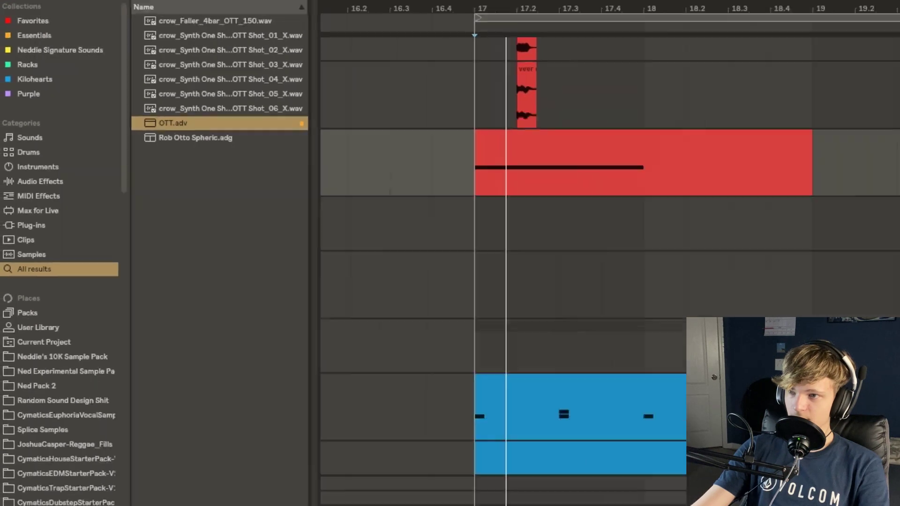
{"action": "left_click", "coordinate": [362, 135]}
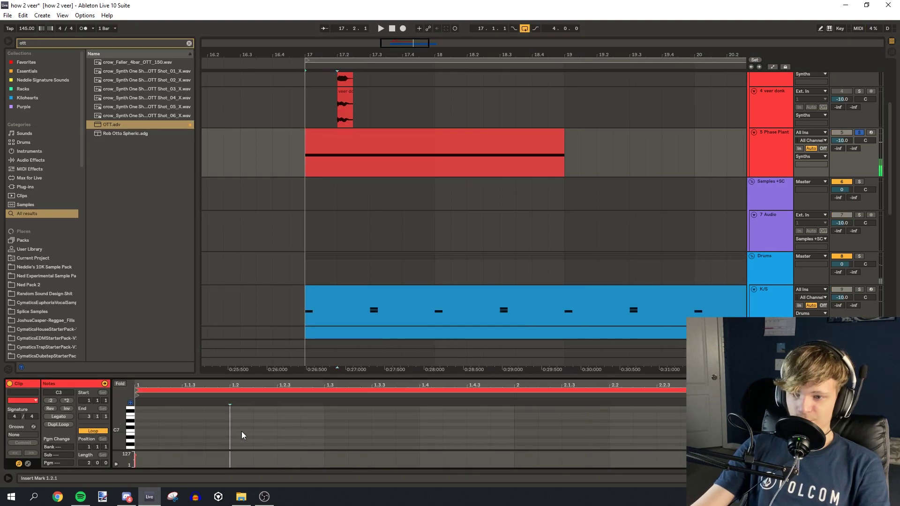
Audition the red Phase Plant clip from bar 17, zoom in, and open the Phase Plant synth.
{"action": "left_click", "coordinate": [312, 161]}
{"action": "key", "text": "space"}
{"action": "key", "text": "a"}
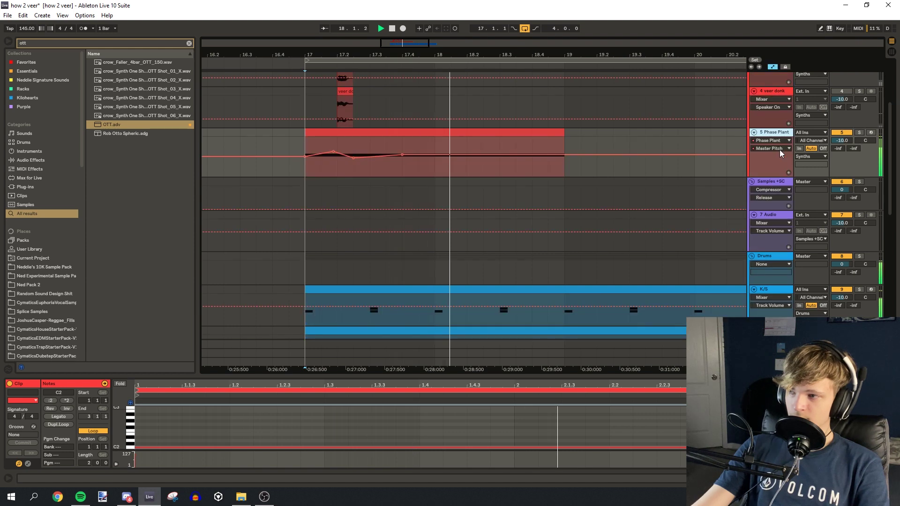
{"action": "key", "text": "a"}
{"action": "key", "text": "space"}
{"action": "key", "text": "plus"}
{"action": "key", "text": "plus"}
{"action": "left_click", "coordinate": [348, 160]}
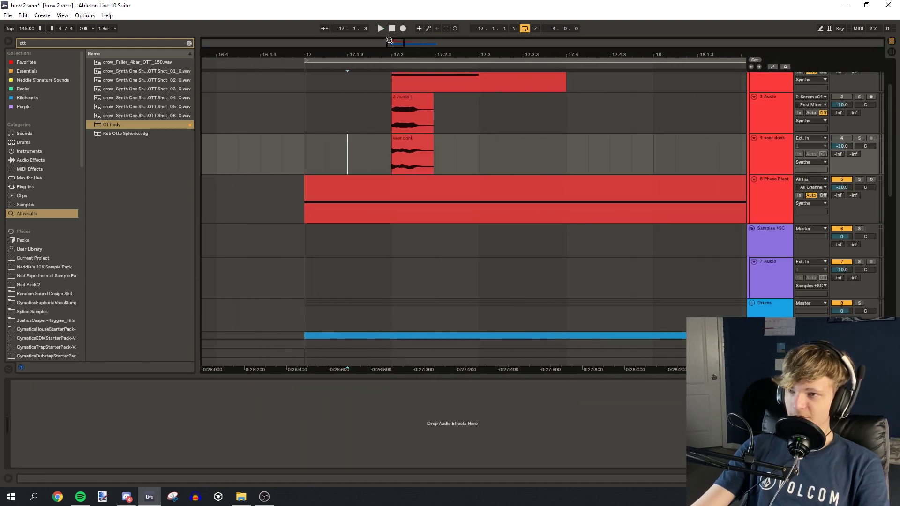
{"action": "mouse_move", "coordinate": [389, 42]}
{"action": "left_mouse_down"}
{"action": "mouse_move", "coordinate": [408, 42]}
{"action": "mouse_move", "coordinate": [403, 52]}
{"action": "left_mouse_up"}
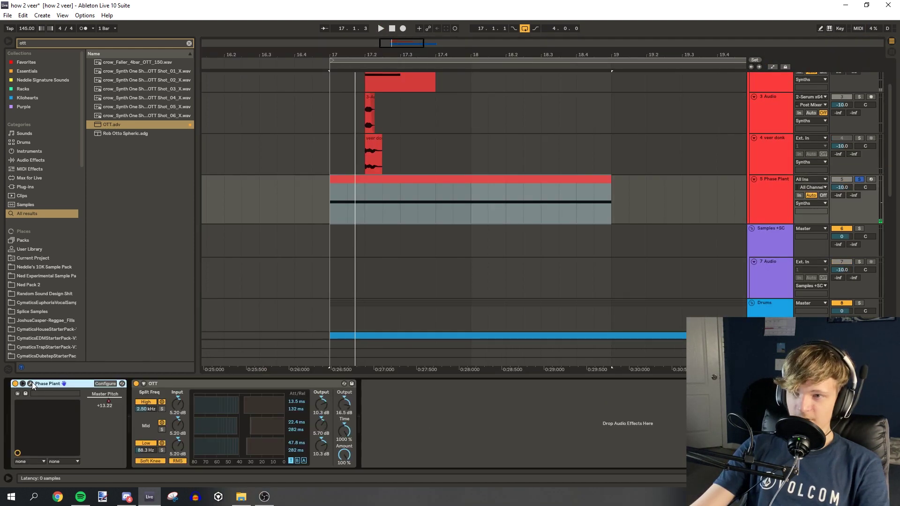
{"action": "left_click", "coordinate": [30, 383]}
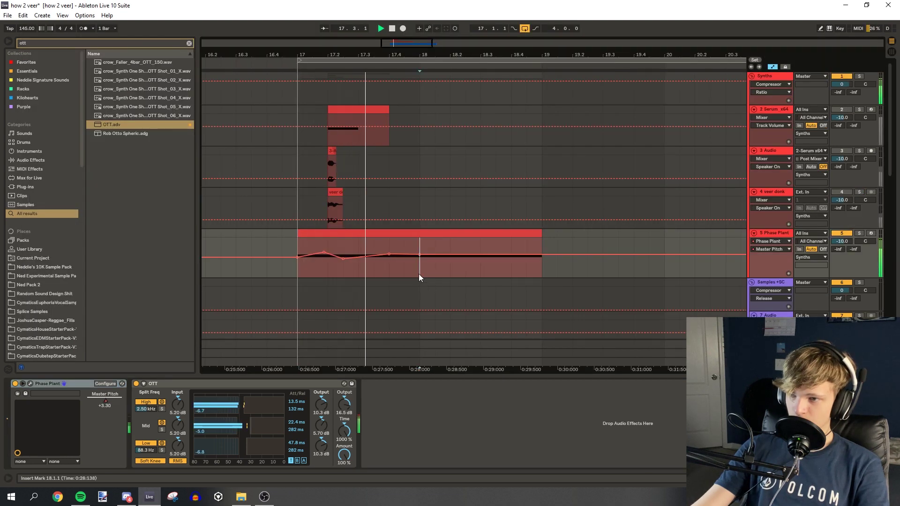
{"action": "key", "text": "a"}
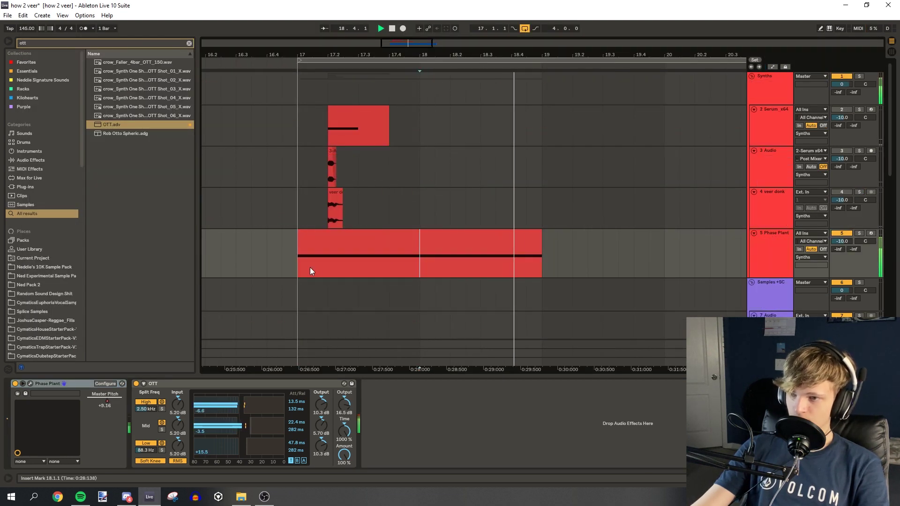
{"action": "scroll", "coordinate": [770, 174], "scroll_direction": "down", "scroll_amount": 2}
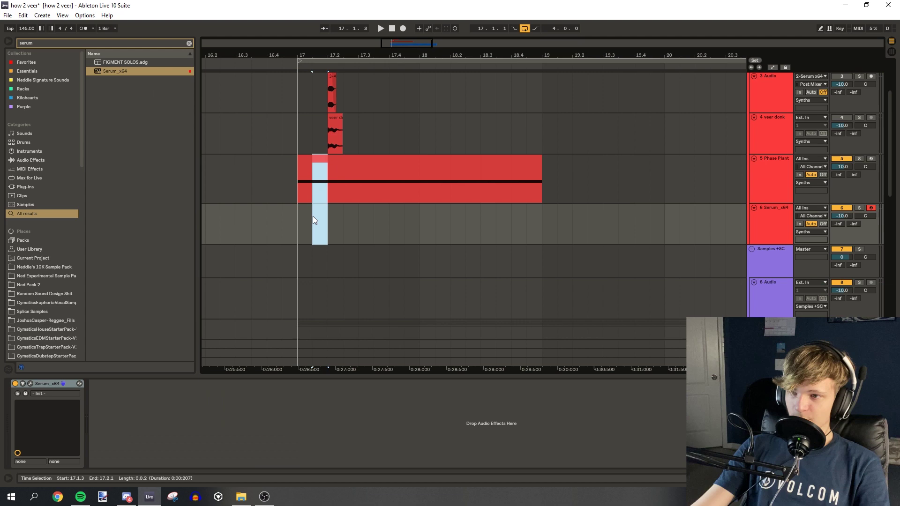
Open Serum and set its pitch-bend down range to -12 while raising bend up.
{"action": "left_click", "coordinate": [363, 161]}
{"action": "double_click", "coordinate": [364, 161]}
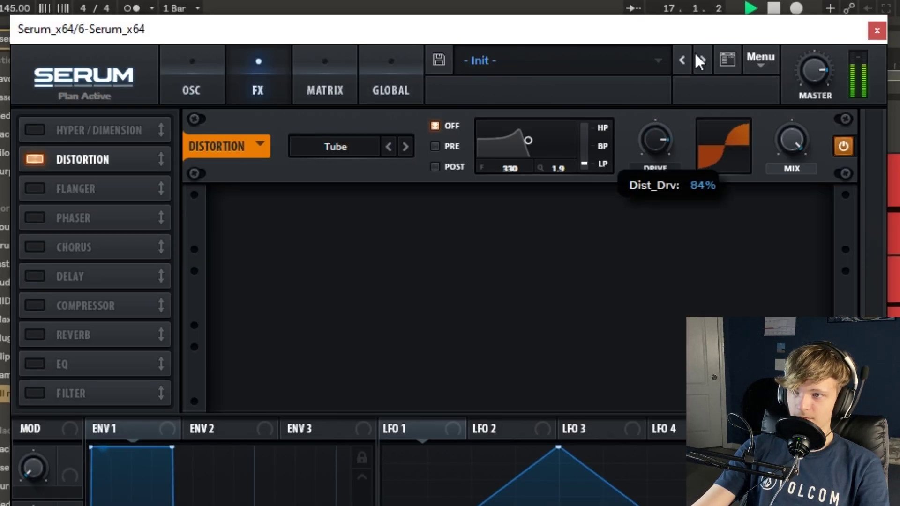
{"action": "scroll", "coordinate": [829, 52], "scroll_direction": "up", "scroll_amount": 3}
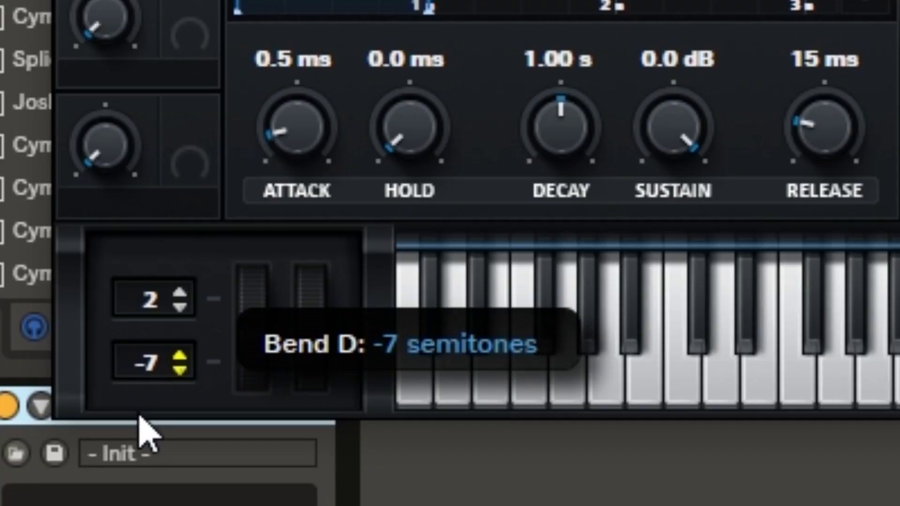
{"action": "left_click_drag", "start_coordinate": [136, 426], "coordinate": [161, 362]}
{"action": "left_click_drag", "start_coordinate": [150, 300], "coordinate": [260, 155]}
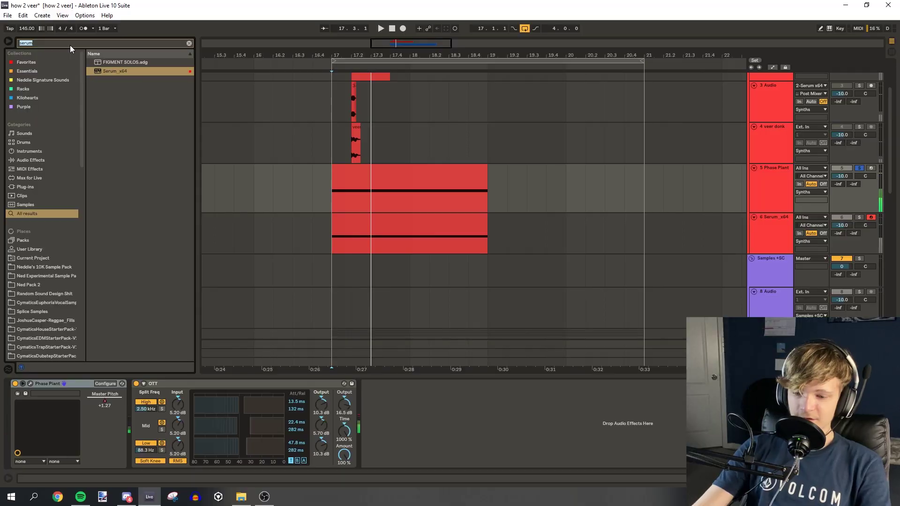
Load PHAT RACK onto the Phase Plant track and raise its STEREO macro to 46.
{"action": "type", "text": "phat rack"}
{"action": "left_click", "coordinate": [136, 62]}
{"action": "left_click_drag", "start_coordinate": [136, 63], "coordinate": [331, 198]}
{"action": "key", "text": "space"}
{"action": "left_click_drag", "start_coordinate": [407, 414], "coordinate": [407, 393]}
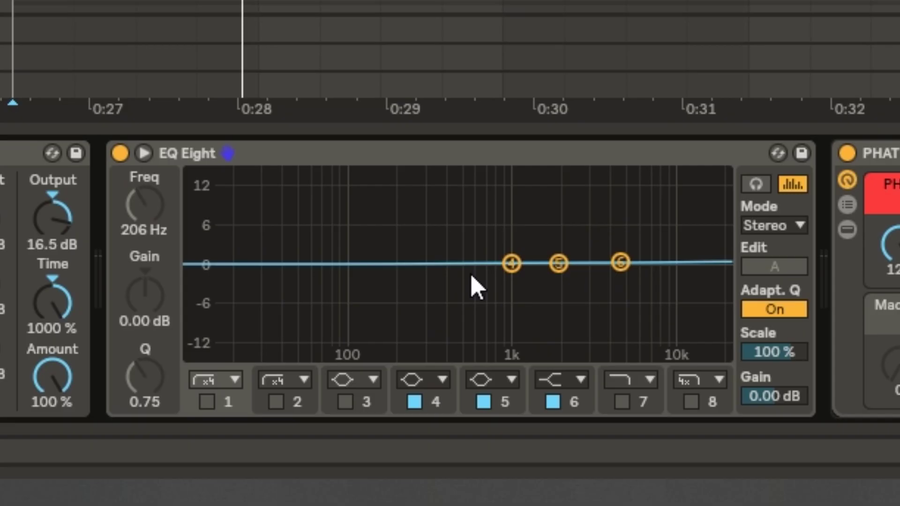
Cut EQ band 4 to -13 dB at 653 Hz and band 5 to -9.79 dB at 8.80 kHz.
{"action": "left_click_drag", "start_coordinate": [491, 418], "coordinate": [483, 422]}
{"action": "left_click_drag", "start_coordinate": [487, 275], "coordinate": [482, 340]}
{"action": "left_click_drag", "start_coordinate": [559, 263], "coordinate": [660, 322]}
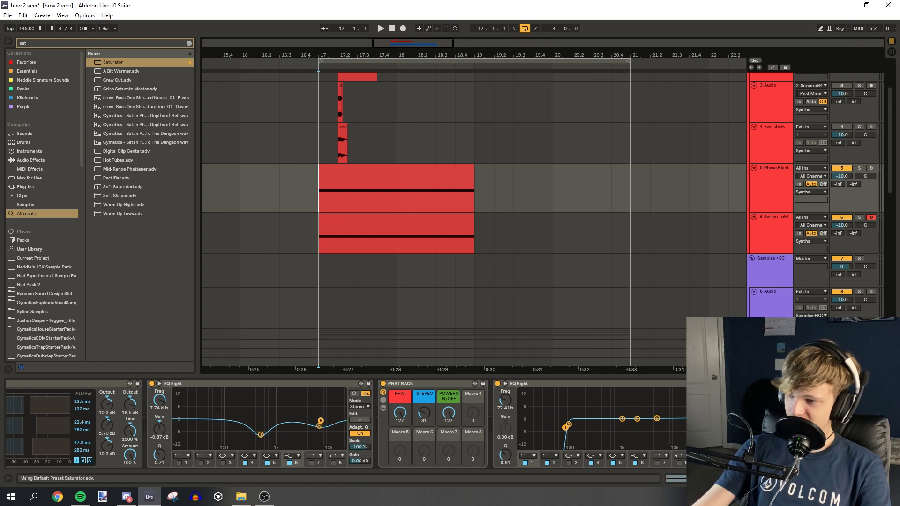
{"action": "key", "text": "space"}
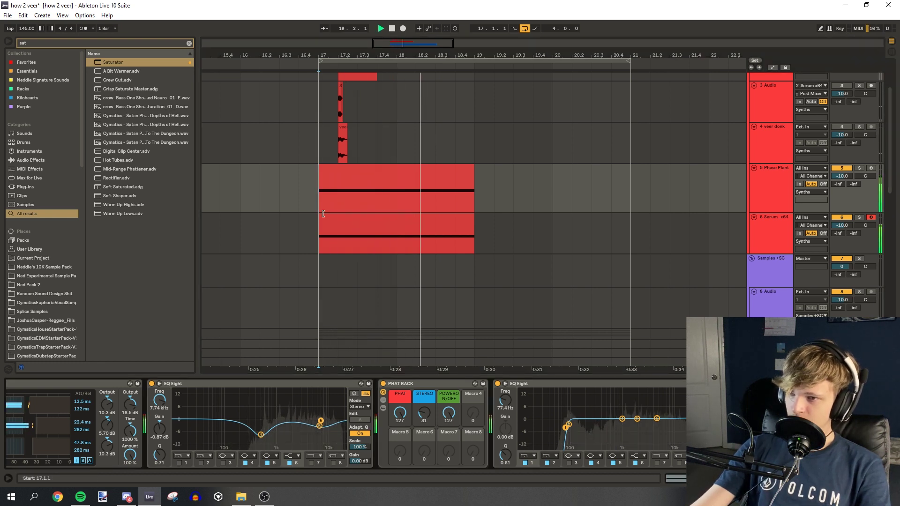
Load Dimension Expander on the Phase Plant track and show its device chain.
{"action": "key", "text": "space"}
{"action": "left_click", "coordinate": [52, 43]}
{"action": "type", "text": "dimensio"}
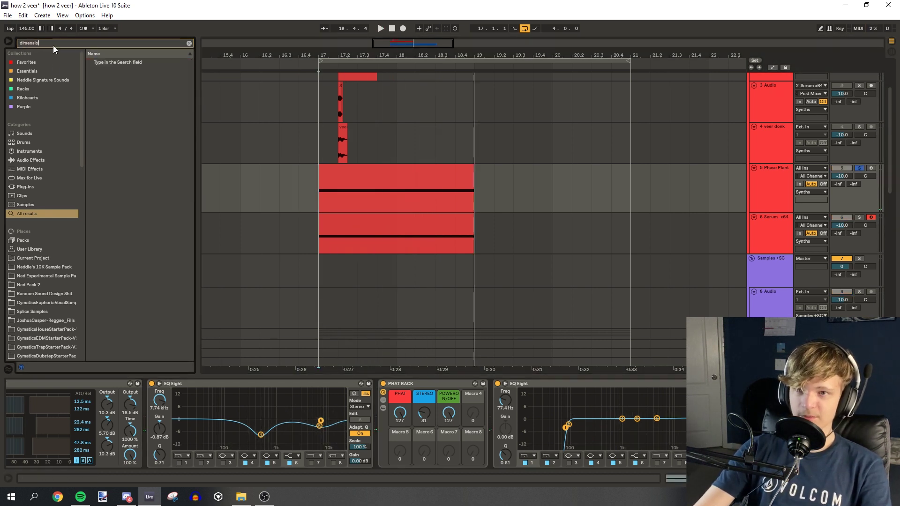
{"action": "type", "text": "n"}
{"action": "key", "text": "Return"}
{"action": "key", "text": "space"}
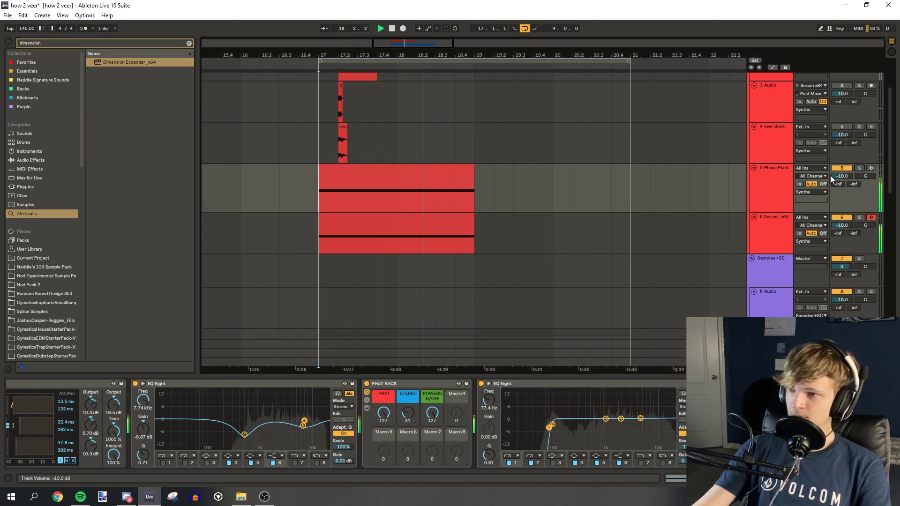
{"action": "left_click", "coordinate": [305, 185]}
{"action": "left_click", "coordinate": [383, 170]}
{"action": "key", "text": "space"}
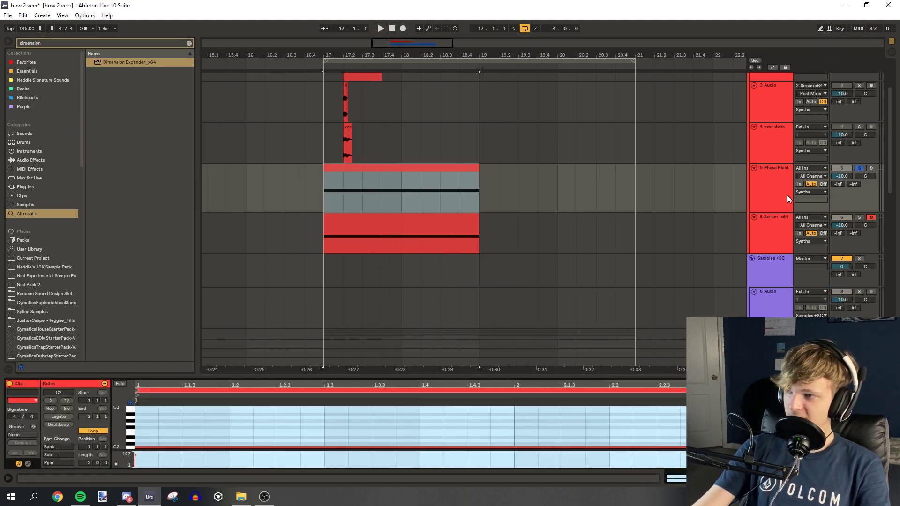
{"action": "key", "text": "shift+Tab"}
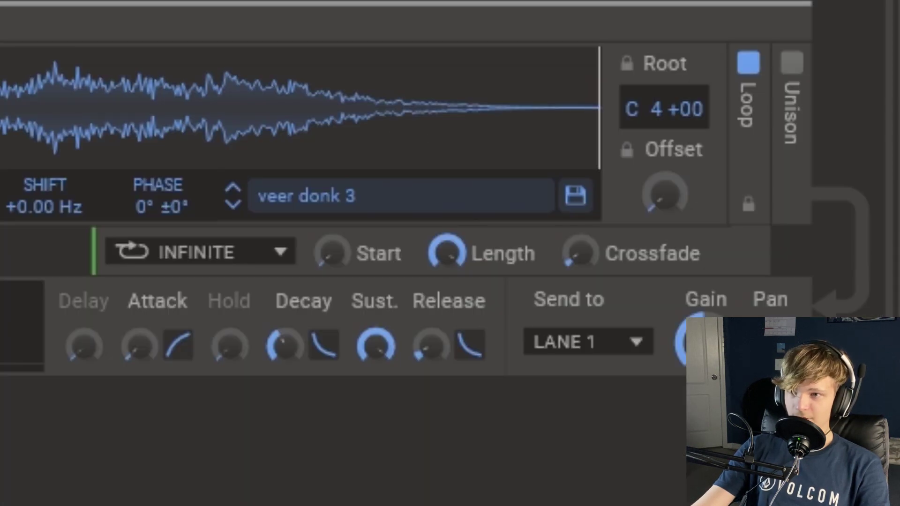
Modulate the sample loop length in Phase Plant and select the Phase Plant track.
{"action": "left_click_drag", "start_coordinate": [221, 61], "coordinate": [442, 258]}
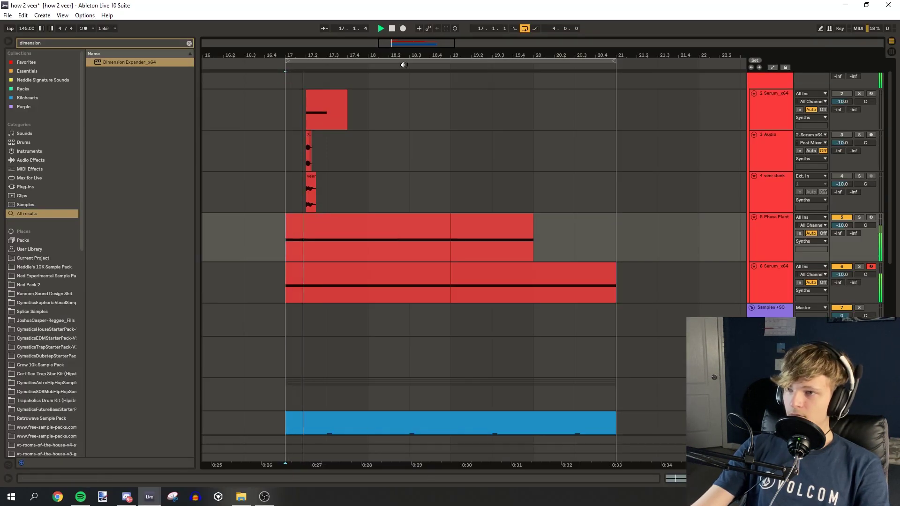
{"action": "scroll", "coordinate": [403, 65], "scroll_direction": "down", "scroll_amount": 2}
{"action": "scroll", "coordinate": [344, 237], "scroll_direction": "up", "scroll_amount": 2}
{"action": "scroll", "coordinate": [277, 217], "scroll_direction": "down", "scroll_amount": 1}
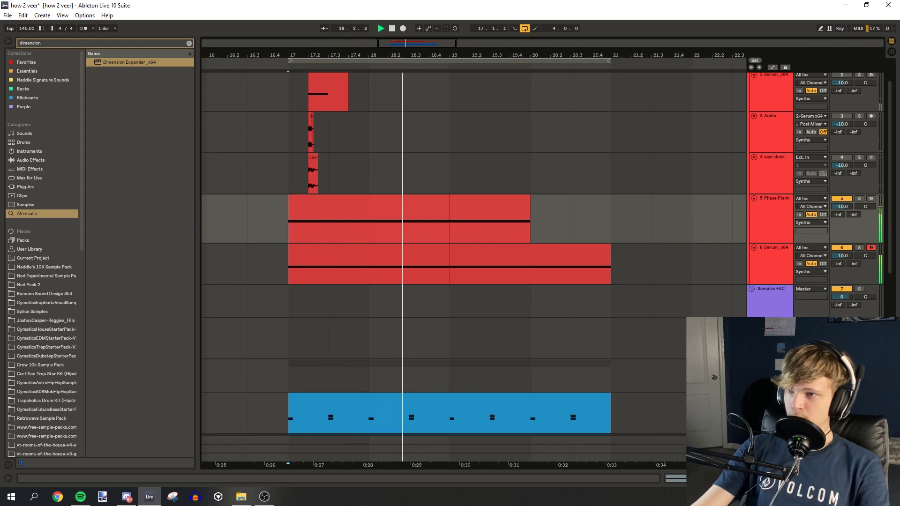
{"action": "left_click", "coordinate": [842, 203]}
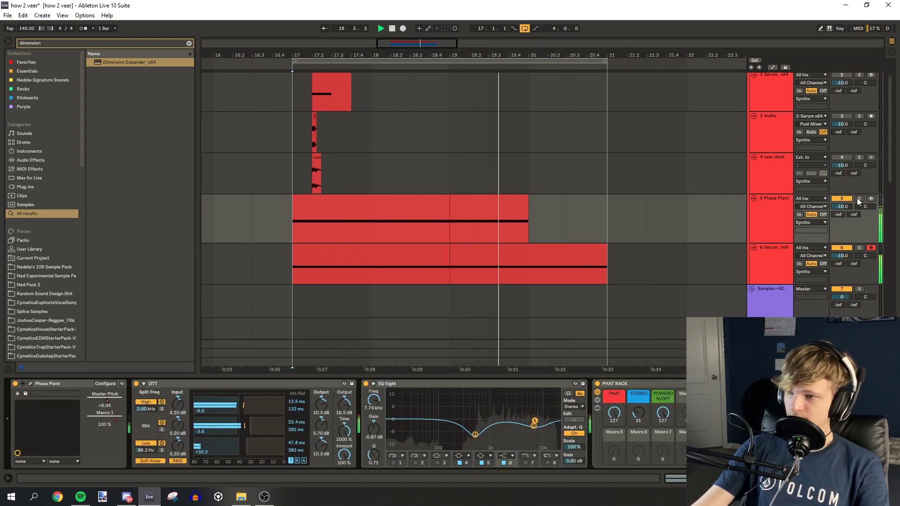
Show track 5's Phase Plant Master Pitch automation lane and play it back.
{"action": "key", "text": "a"}
{"action": "key", "text": "space"}
{"action": "left_click", "coordinate": [771, 207]}
{"action": "left_click", "coordinate": [773, 220]}
{"action": "left_click", "coordinate": [771, 215]}
{"action": "left_click", "coordinate": [769, 228]}
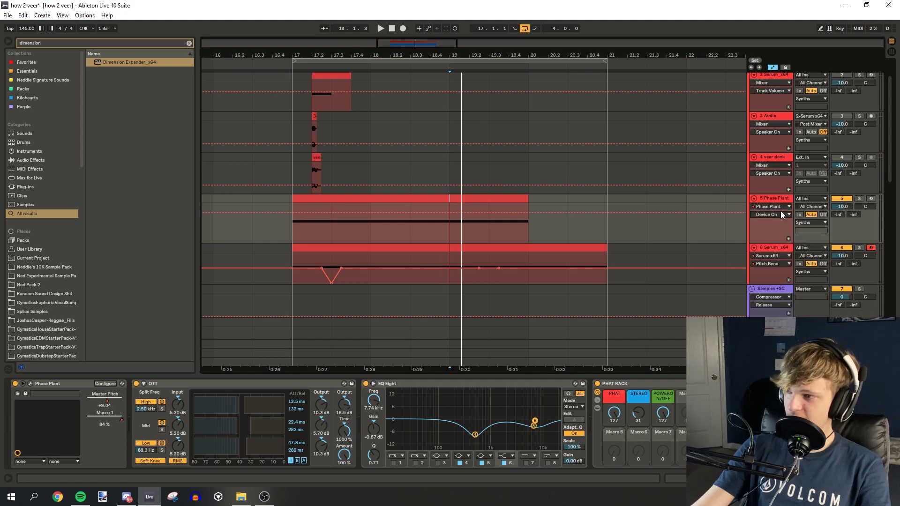
{"action": "scroll", "coordinate": [780, 216], "scroll_direction": "down", "scroll_amount": 1}
{"action": "key", "text": "space"}
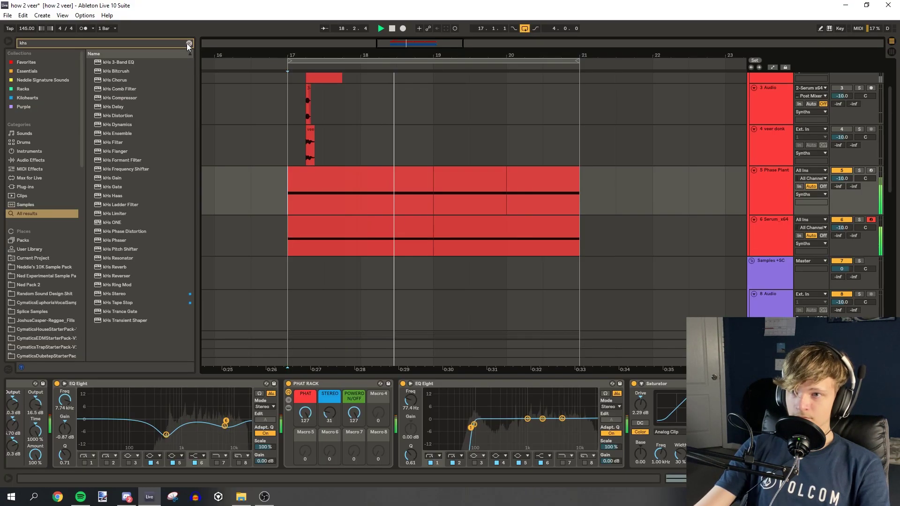
{"action": "key", "text": "BackSpace"}
{"action": "left_click_drag", "start_coordinate": [379, 56], "coordinate": [380, 56]}
Add audio tracks below 8 Audio and lengthen the scream's reverb decay to 4.76 s.
{"action": "key", "text": "space"}
{"action": "scroll", "coordinate": [324, 190], "scroll_direction": "down", "scroll_amount": 5}
{"action": "left_click", "coordinate": [323, 190]}
{"action": "left_click", "coordinate": [763, 194]}
{"action": "key", "text": "ctrl+t"}
{"action": "key", "text": "ctrl+t"}
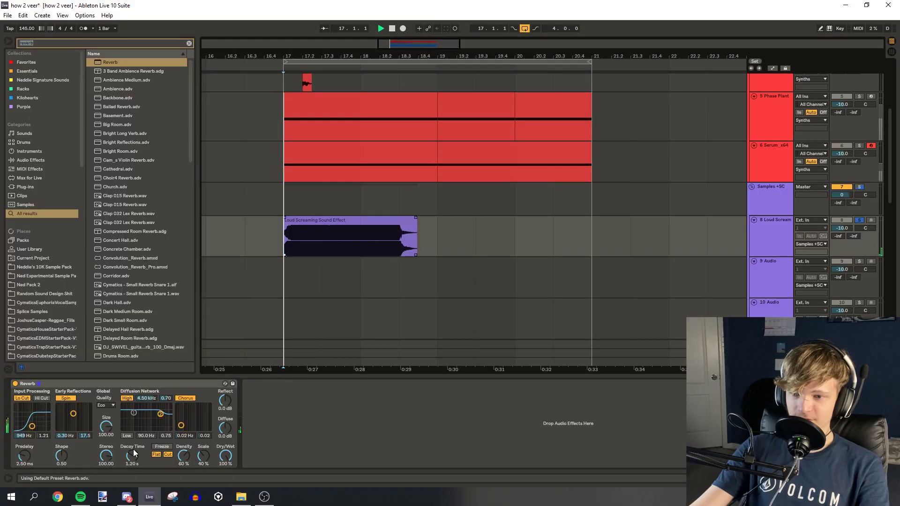
{"action": "left_click_drag", "start_coordinate": [133, 449], "coordinate": [151, 459]}
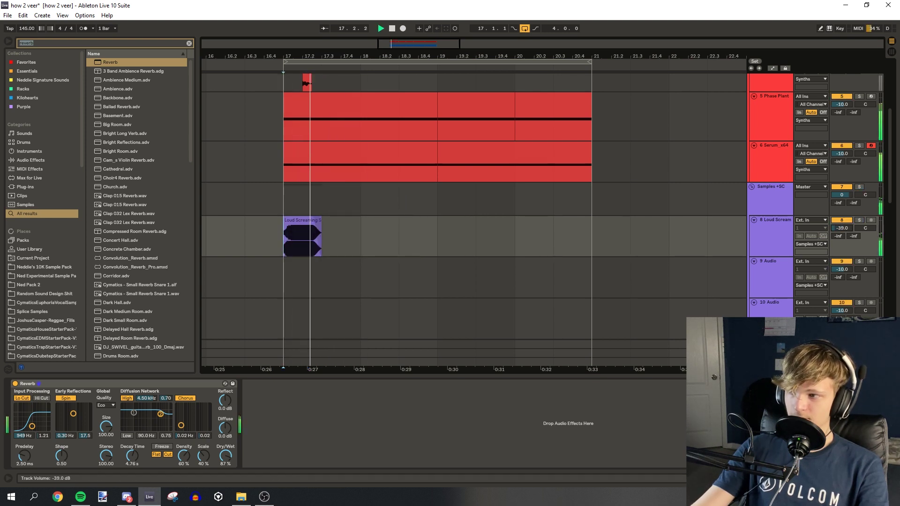
Split the scream clip at 20.1.4, move the chop to bar 19 and delete its tail.
{"action": "left_click", "coordinate": [533, 247]}
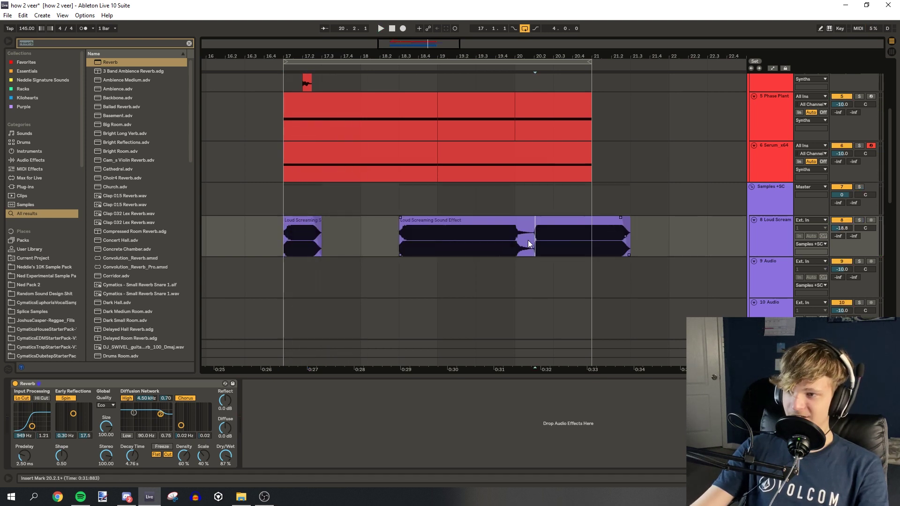
{"action": "key", "text": "Delete"}
{"action": "left_click_drag", "start_coordinate": [595, 233], "coordinate": [533, 243]}
{"action": "key", "text": "space"}
{"action": "key", "text": "Delete"}
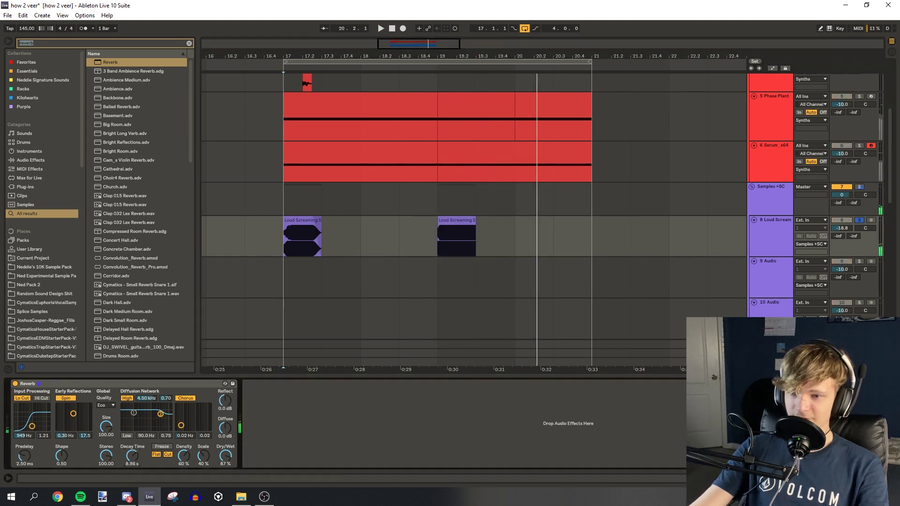
{"action": "key", "text": "space"}
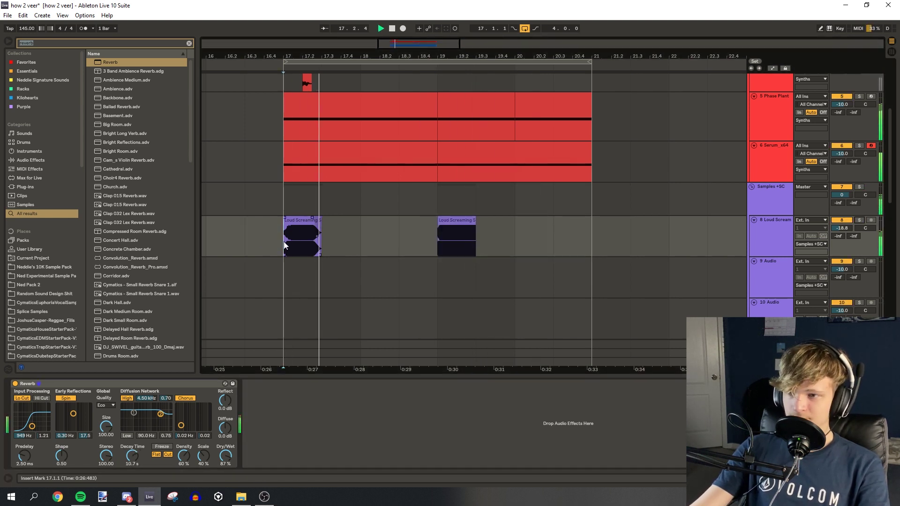
Turn the Loud Scream track's volume down to -28.3 dB.
{"action": "left_click_drag", "start_coordinate": [834, 227], "coordinate": [834, 244]}
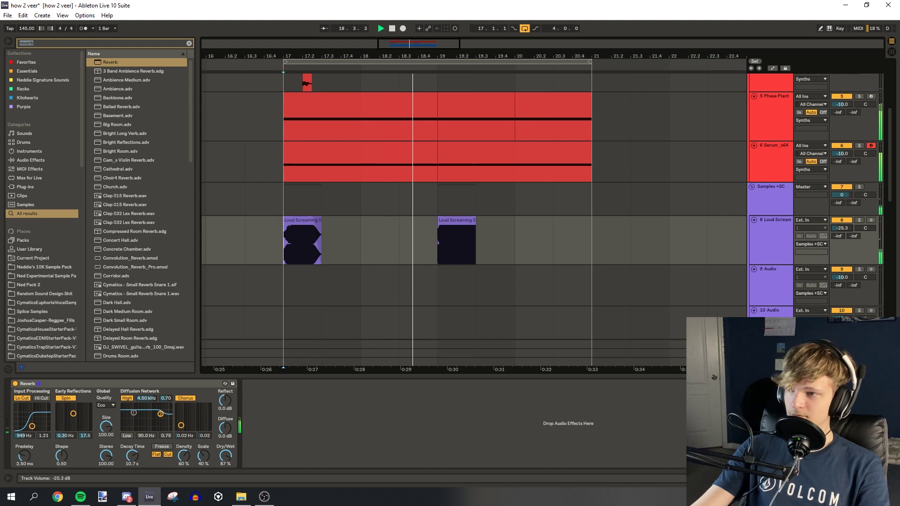
{"action": "scroll", "coordinate": [553, 193], "scroll_direction": "up", "scroll_amount": 1}
{"action": "key", "text": "space"}
Duplicate the Serum bass track and enable Hyper/Dimension in the copy's Serum FX.
{"action": "left_click", "coordinate": [755, 192]}
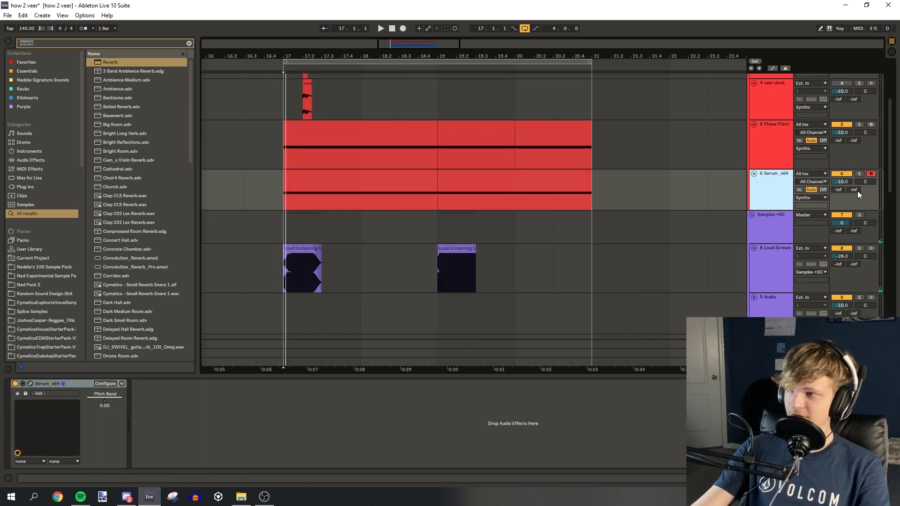
{"action": "key", "text": "ctrl+d"}
{"action": "key", "text": "space"}
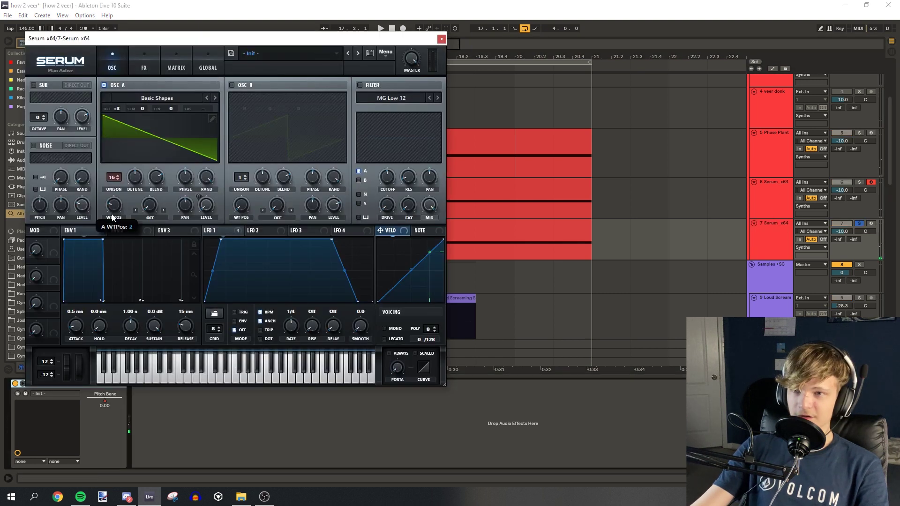
{"action": "left_click", "coordinate": [144, 63]}
{"action": "left_click", "coordinate": [37, 87]}
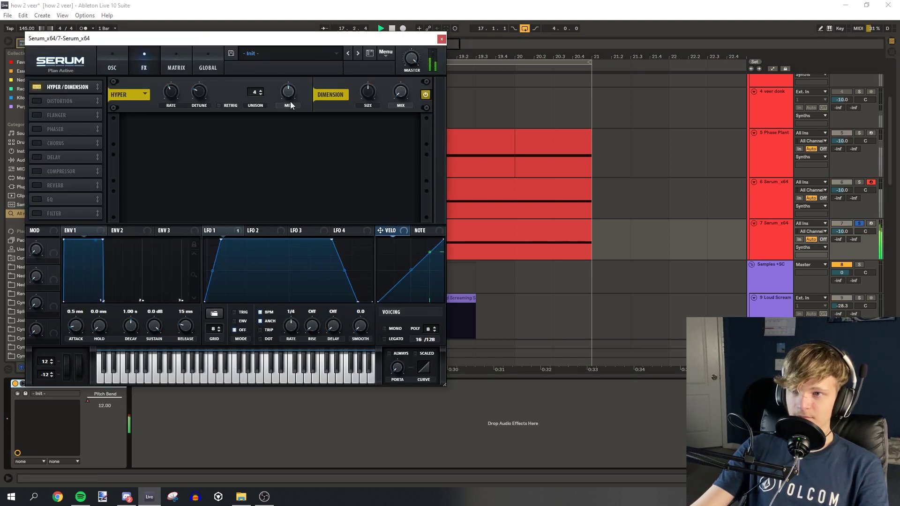
{"action": "left_click", "coordinate": [125, 62]}
{"action": "left_click", "coordinate": [259, 230]}
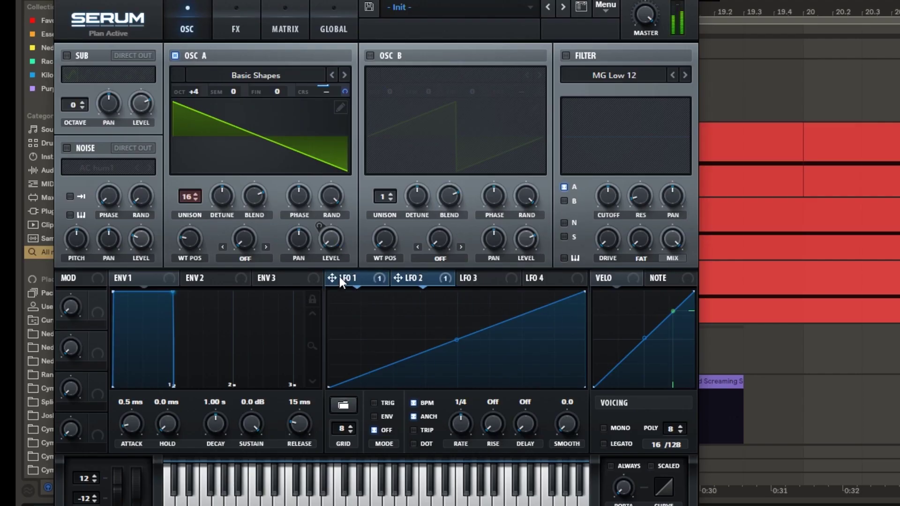
{"action": "left_click", "coordinate": [214, 231]}
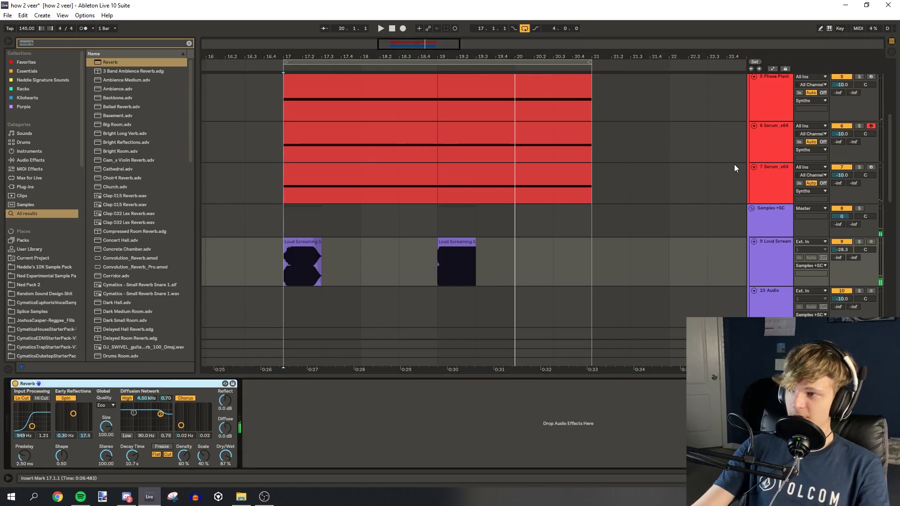
Add Reverb to track 7, solo it, and lower its volume to about -14 dB.
{"action": "key", "text": "Up"}
{"action": "key", "text": "Up"}
{"action": "key", "text": "Return"}
{"action": "scroll", "coordinate": [797, 197], "scroll_direction": "up", "scroll_amount": 2}
{"action": "key", "text": "space"}
{"action": "left_click", "coordinate": [861, 223]}
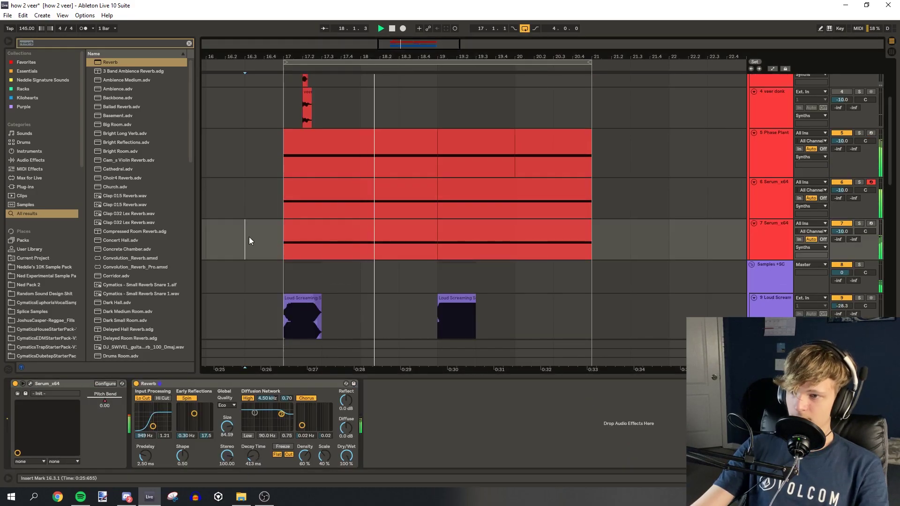
{"action": "left_click", "coordinate": [328, 239]}
{"action": "left_click_drag", "start_coordinate": [842, 231], "coordinate": [841, 243]}
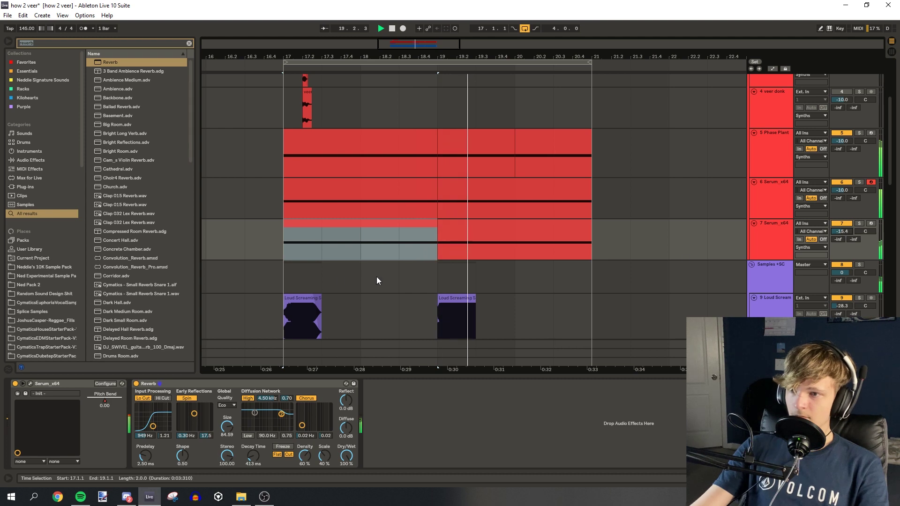
{"action": "left_click", "coordinate": [274, 250]}
Duplicate the Phase Plant bass track and loop bars 20–21 for playback.
{"action": "scroll", "coordinate": [786, 173], "scroll_direction": "down", "scroll_amount": 5}
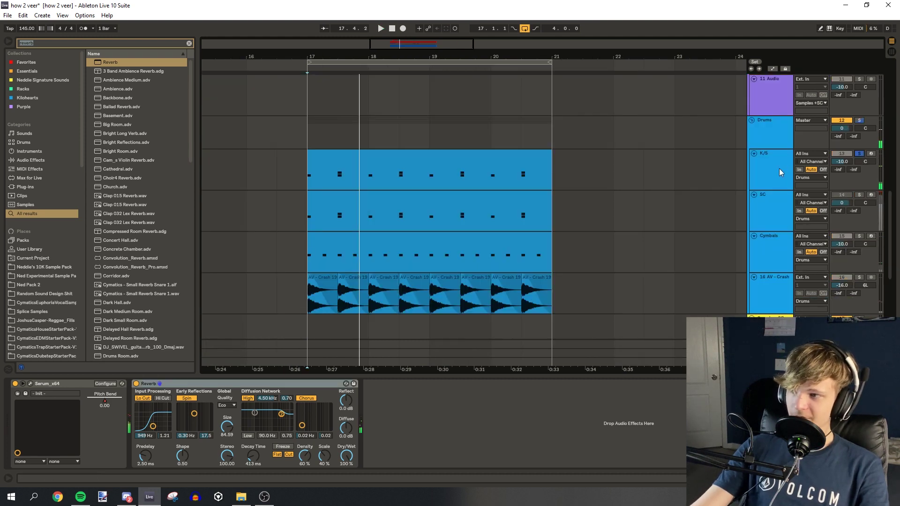
{"action": "left_click", "coordinate": [781, 173]}
{"action": "scroll", "coordinate": [778, 188], "scroll_direction": "up", "scroll_amount": 6}
{"action": "left_click", "coordinate": [774, 198]}
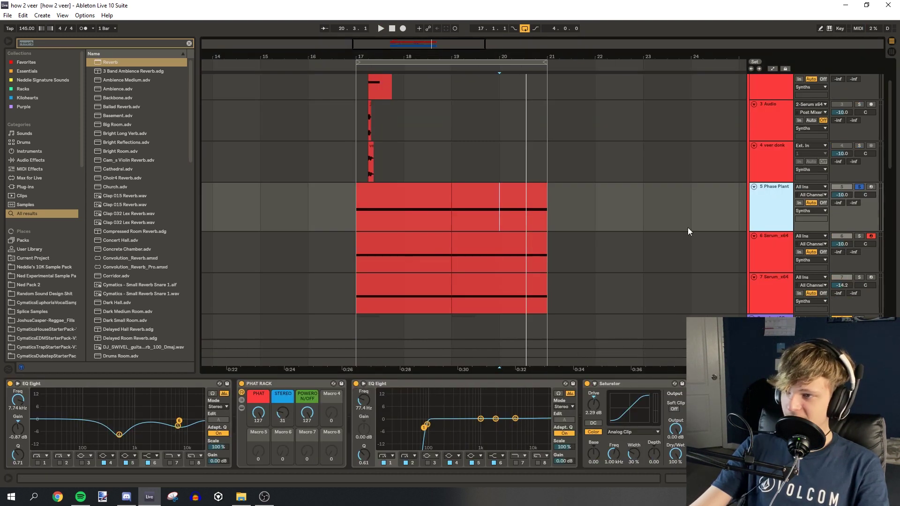
{"action": "key", "text": "ctrl+d"}
{"action": "key", "text": "ctrl+l"}
{"action": "key", "text": "space"}
{"action": "key", "text": "z"}
{"action": "left_click", "coordinate": [397, 254]}
Load Grain Delay on the copy and push it to 31.6 Hz with pitch -5.33.
{"action": "left_click", "coordinate": [45, 41]}
{"action": "type", "text": "grain"}
{"action": "left_click_drag", "start_coordinate": [530, 253], "coordinate": [583, 237]}
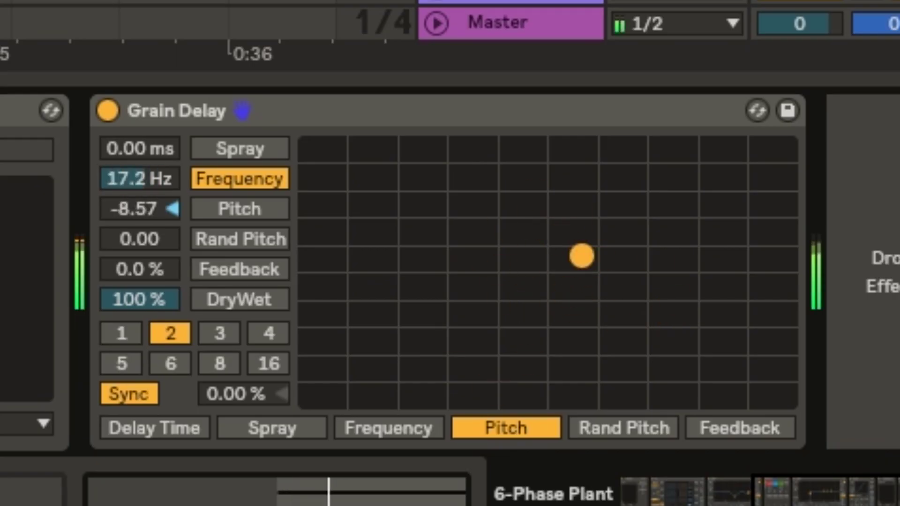
{"action": "left_click_drag", "start_coordinate": [544, 300], "coordinate": [614, 225]}
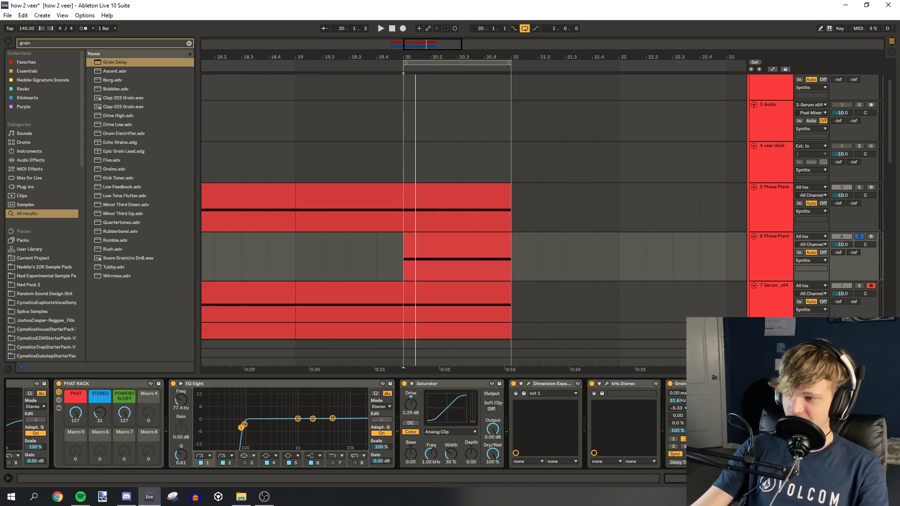
Add Utility after the Grain Delay and narrow its stereo width to 12%.
{"action": "left_click", "coordinate": [36, 43]}
{"action": "type", "text": "utility"}
{"action": "key", "text": "Return"}
{"action": "left_click_drag", "start_coordinate": [780, 436], "coordinate": [779, 453]}
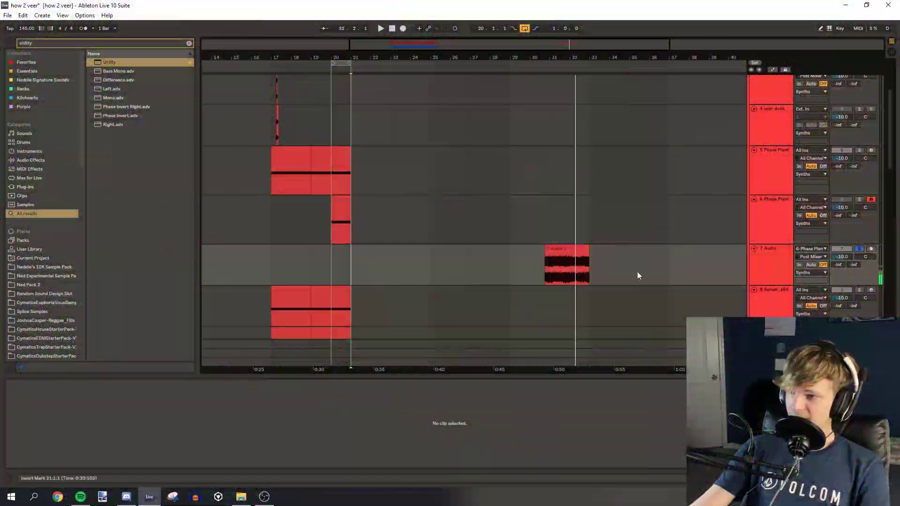
Select a time range across all tracks and audition the glitch clips from bar 21.
{"action": "left_click", "coordinate": [590, 271]}
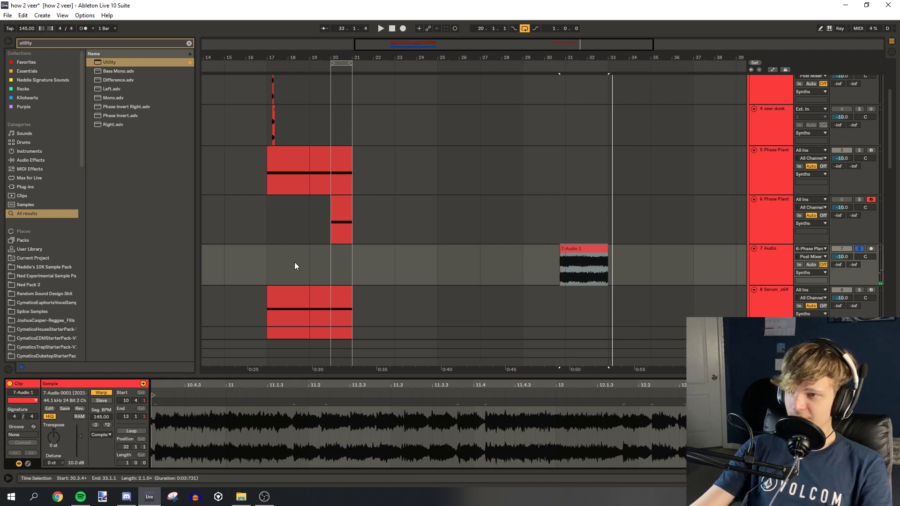
{"action": "left_click", "coordinate": [294, 266]}
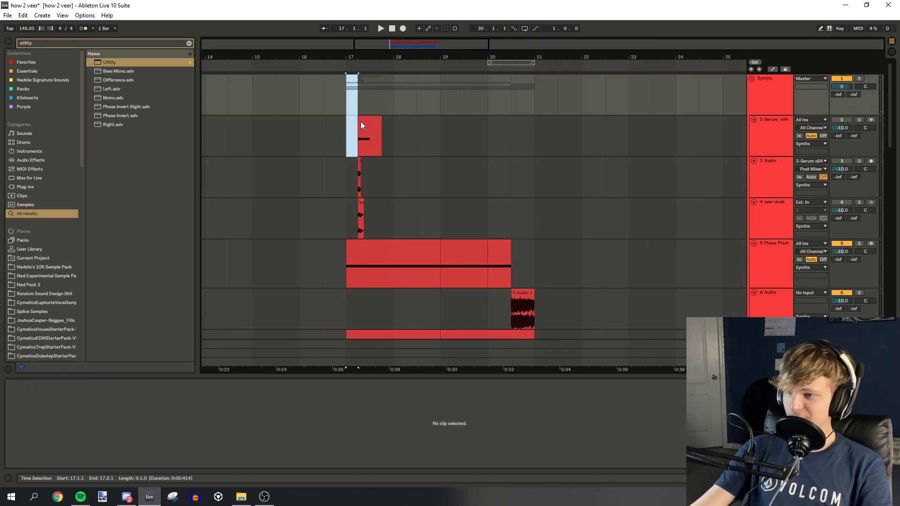
{"action": "left_click_drag", "start_coordinate": [361, 122], "coordinate": [538, 494]}
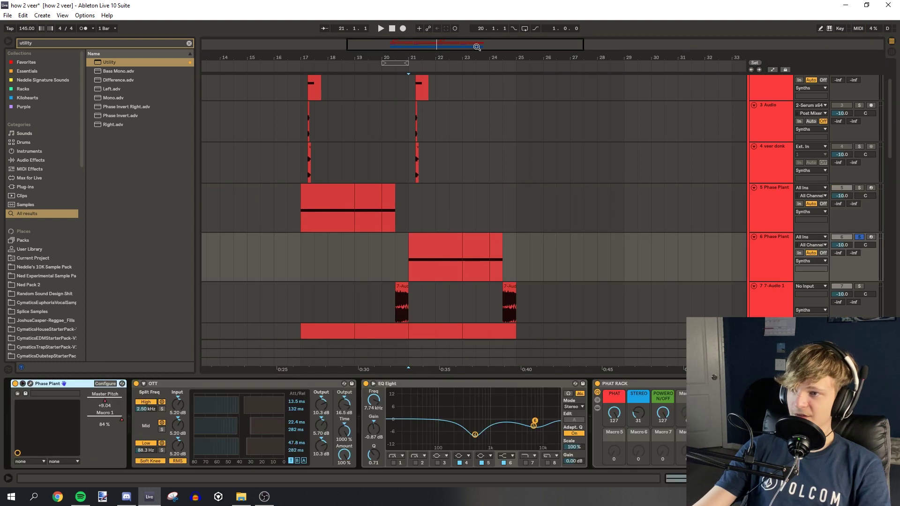
{"action": "scroll", "coordinate": [375, 250], "scroll_direction": "up", "scroll_amount": 2}
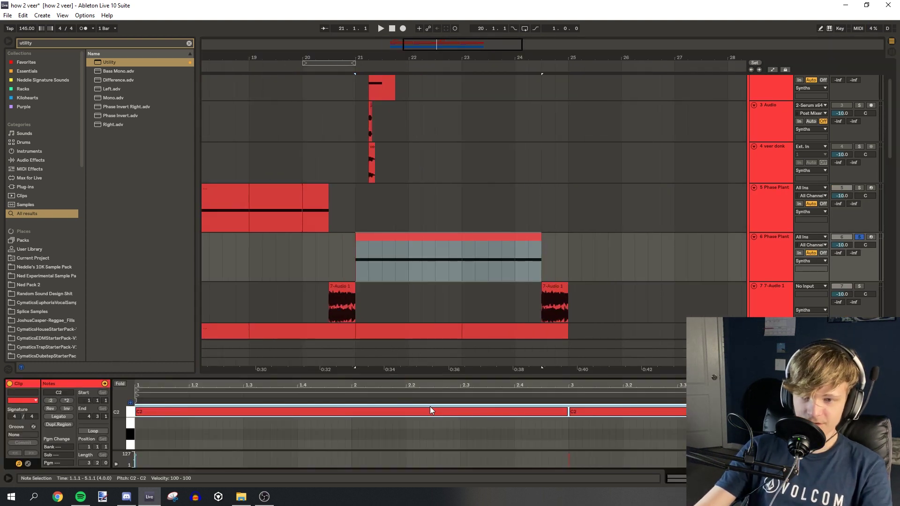
{"action": "key", "text": "space"}
{"action": "left_click", "coordinate": [341, 267]}
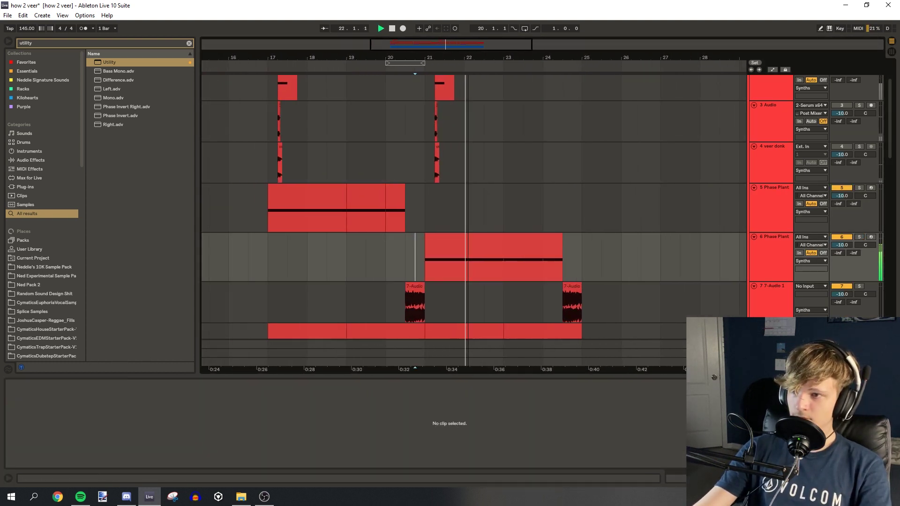
{"action": "scroll", "coordinate": [342, 262], "scroll_direction": "left", "scroll_amount": 2}
{"action": "left_click_drag", "start_coordinate": [443, 44], "coordinate": [479, 54]}
Draw Macro 1 automation on the track 6 Phase Plant clip from its start.
{"action": "key", "text": "a"}
{"action": "left_click", "coordinate": [546, 237]}
{"action": "key", "text": "space"}
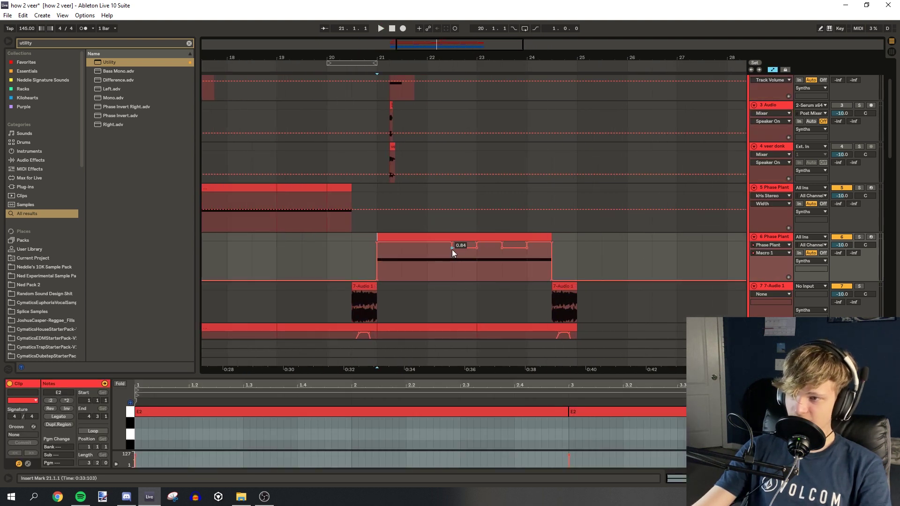
{"action": "left_click", "coordinate": [360, 257]}
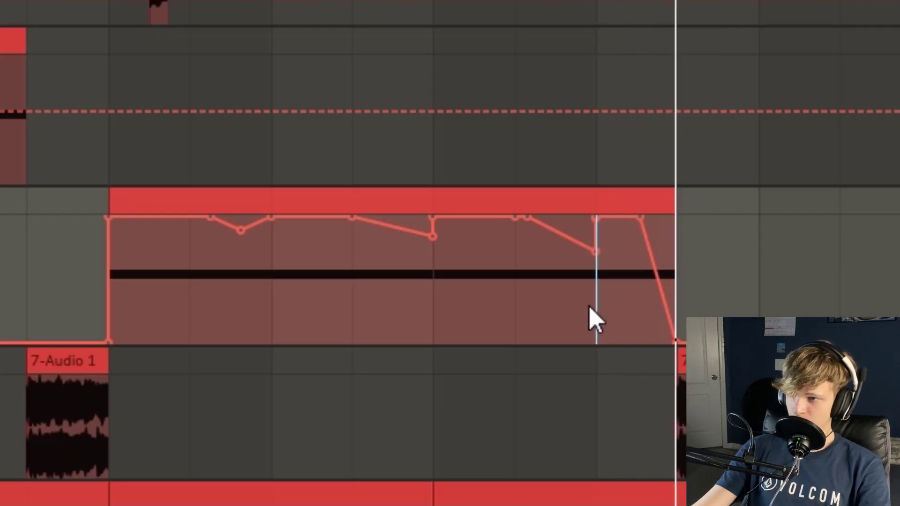
{"action": "left_click", "coordinate": [101, 281]}
{"action": "key", "text": "a"}
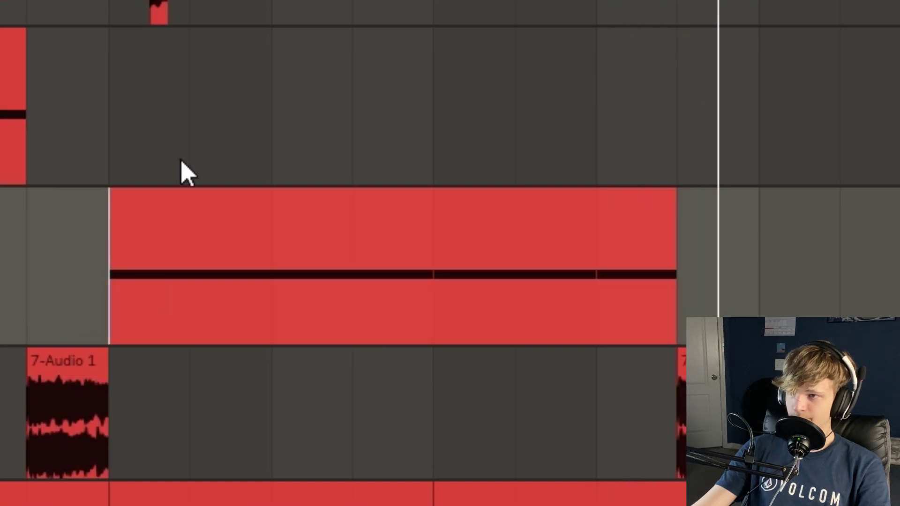
{"action": "left_click", "coordinate": [372, 267]}
Unsolo track 7, move the second glitch clip onto a new track and solo it.
{"action": "left_click", "coordinate": [867, 213]}
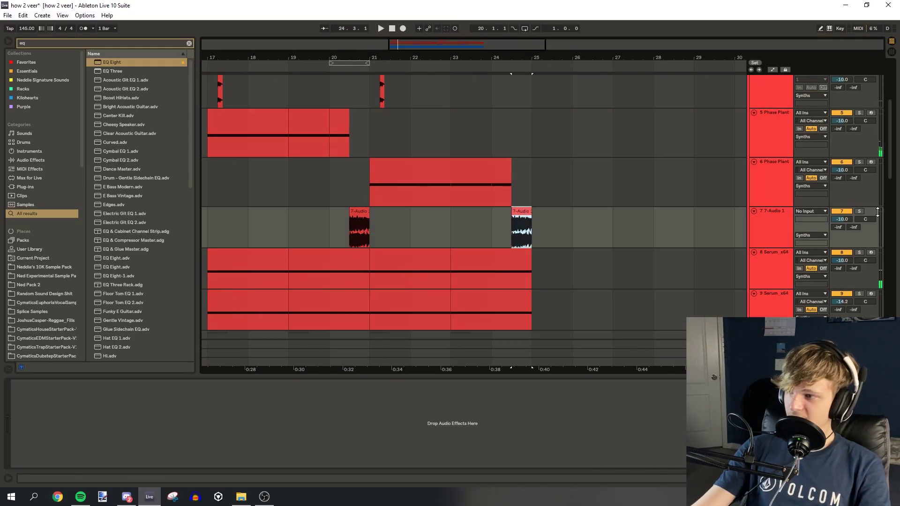
{"action": "left_click", "coordinate": [859, 211]}
{"action": "key", "text": "space"}
{"action": "left_click_drag", "start_coordinate": [450, 43], "coordinate": [454, 43]}
{"action": "left_click_drag", "start_coordinate": [597, 223], "coordinate": [610, 279]}
{"action": "key", "text": "space"}
{"action": "left_click", "coordinate": [860, 253]}
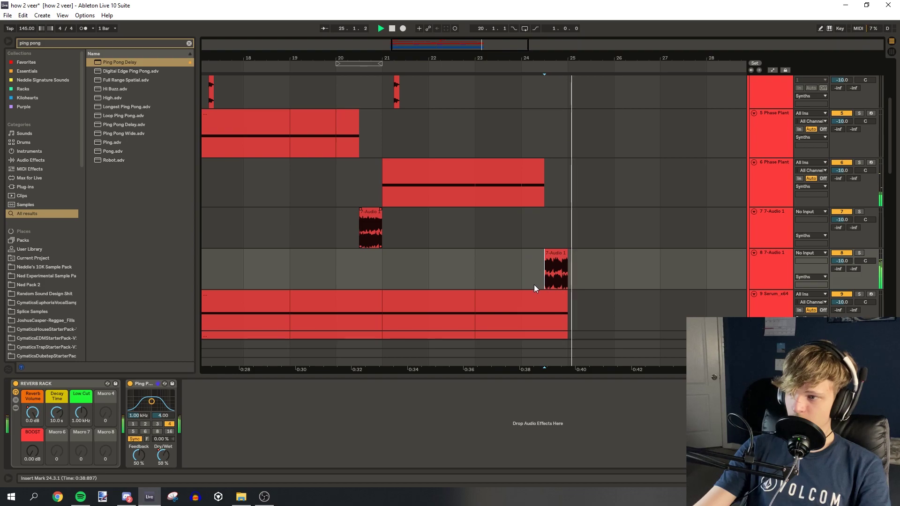
Duplicate bars 17–25 across all tracks into bars 25–33.
{"action": "key", "text": "a"}
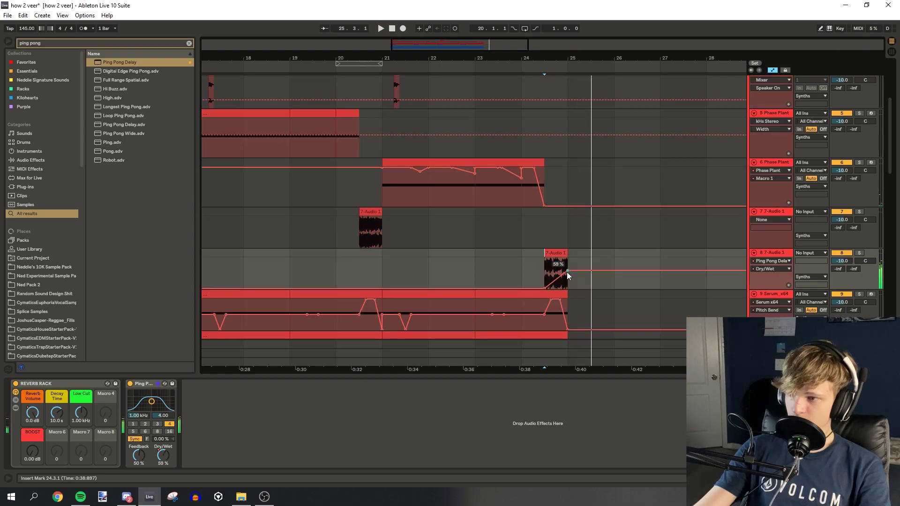
{"action": "left_click_drag", "start_coordinate": [340, 281], "coordinate": [525, 335]}
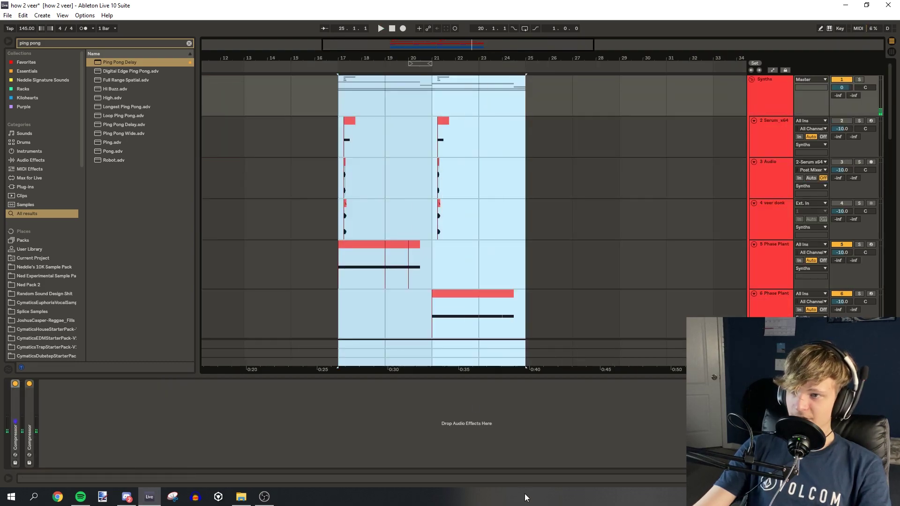
{"action": "key", "text": "ctrl+d"}
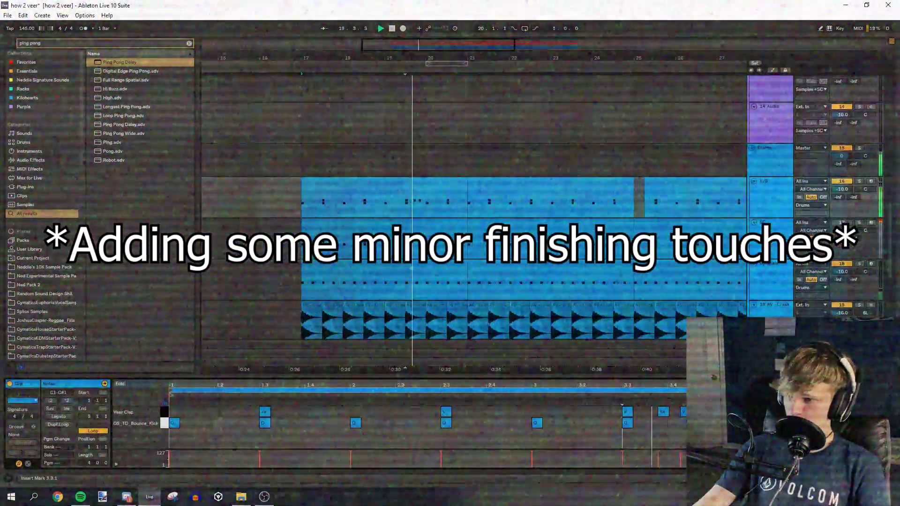